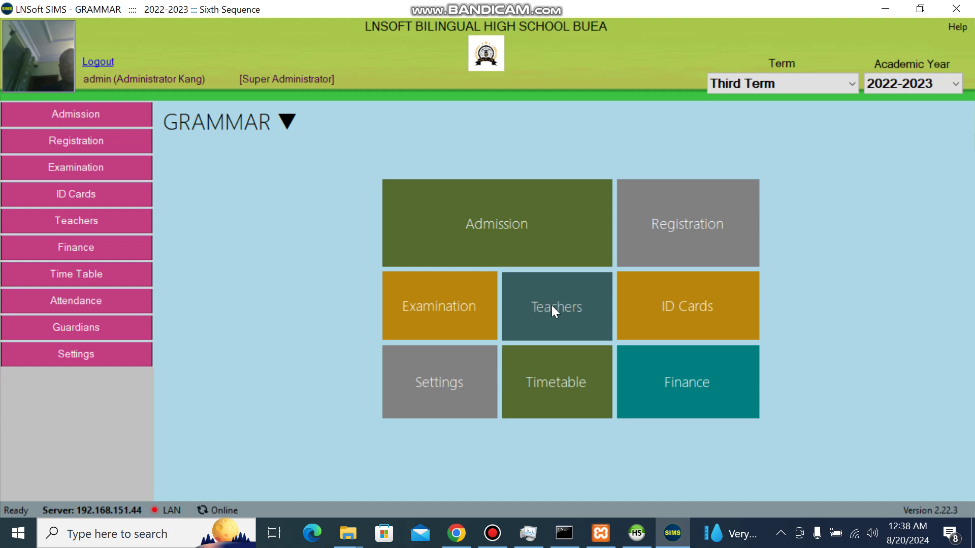
Step: Open the Teachers Staff List from the GRAMMAR main menu
{"action": "left_click", "coordinate": [564, 331]}
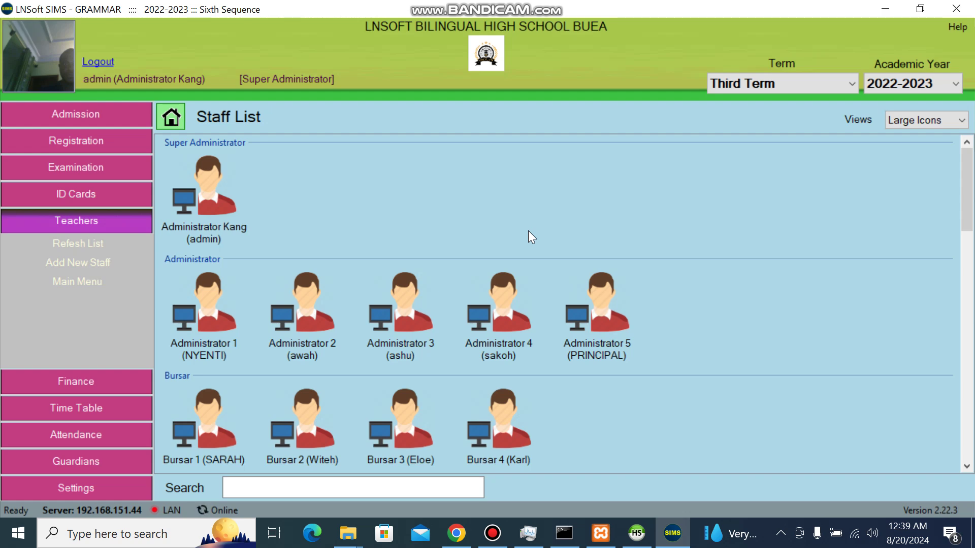
{"action": "mouse_move", "coordinate": [966, 198]}
{"action": "left_mouse_down"}
{"action": "mouse_move", "coordinate": [970, 304]}
{"action": "mouse_move", "coordinate": [973, 196]}
{"action": "left_mouse_up"}
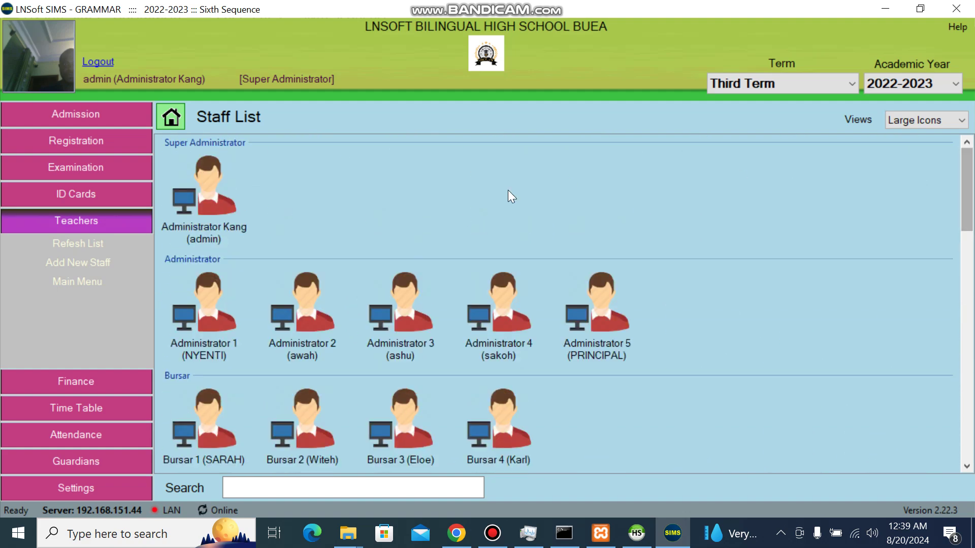
{"action": "mouse_move", "coordinate": [972, 208]}
{"action": "left_mouse_down"}
{"action": "mouse_move", "coordinate": [970, 238]}
{"action": "mouse_move", "coordinate": [971, 196]}
{"action": "left_mouse_up"}
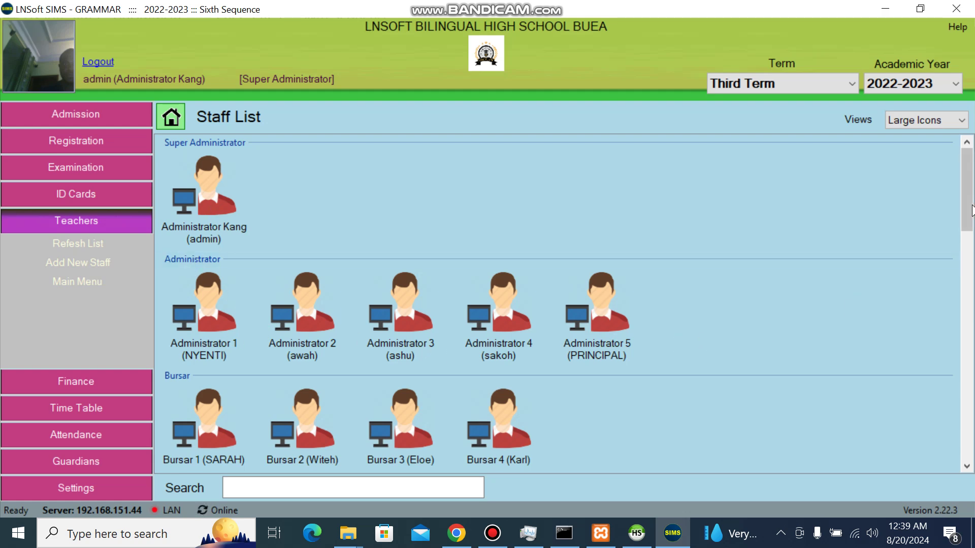
{"action": "left_click_drag", "start_coordinate": [967, 204], "coordinate": [971, 259]}
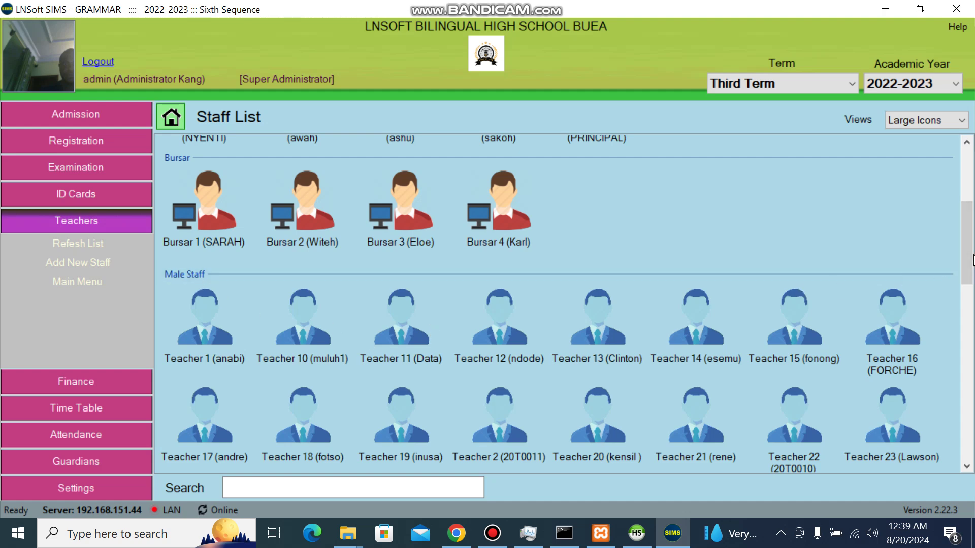
{"action": "left_click_drag", "start_coordinate": [972, 245], "coordinate": [970, 162]}
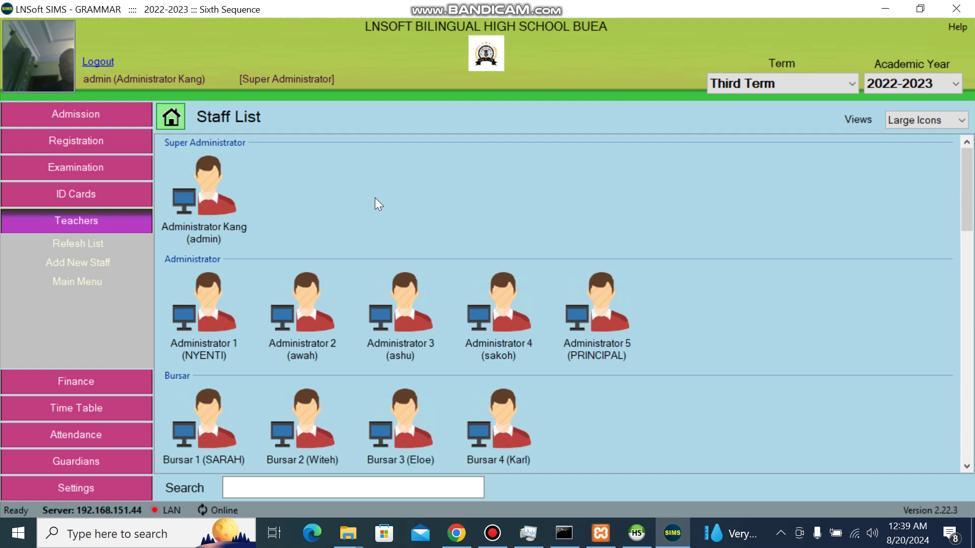
Step: Add a new staff member with title Mr. and enter the staff member's full name
{"action": "right_click", "coordinate": [375, 202]}
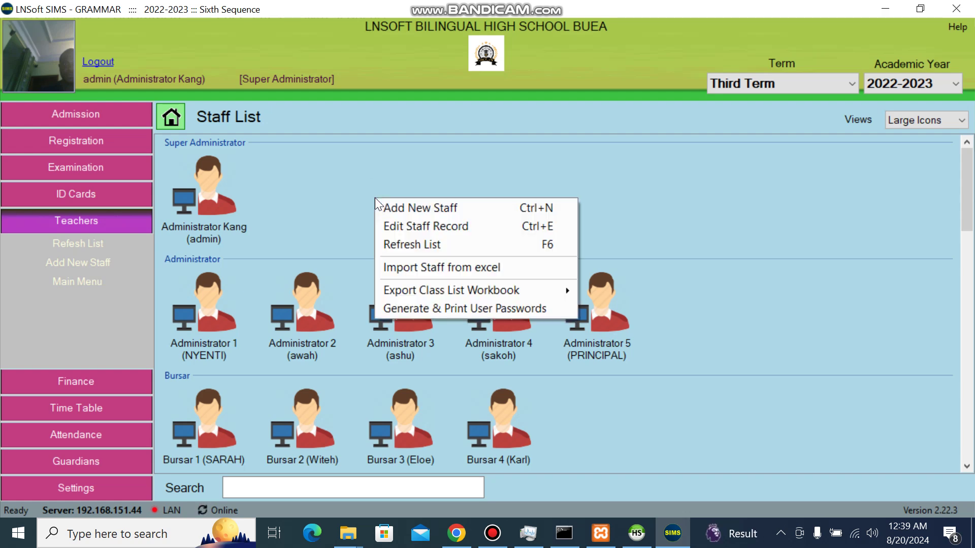
{"action": "left_click", "coordinate": [438, 203]}
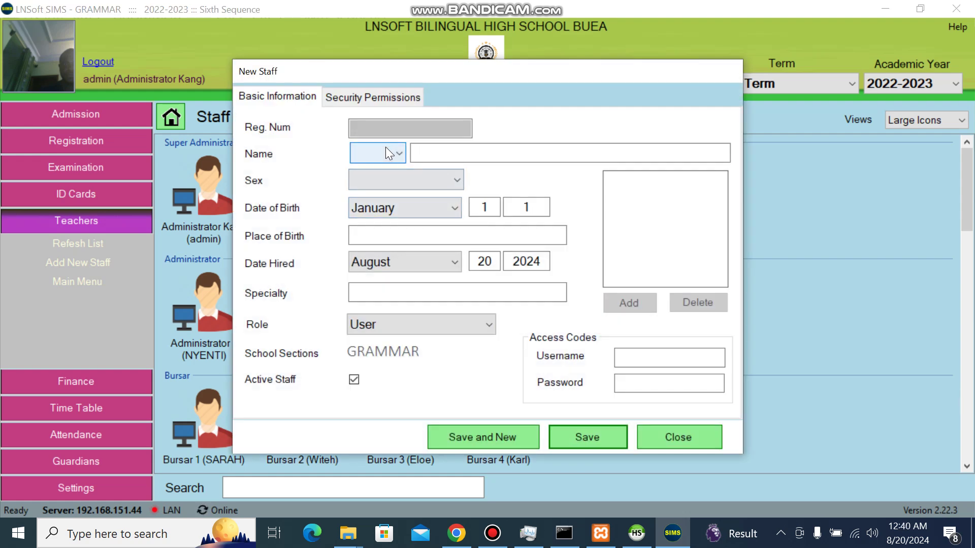
{"action": "left_click", "coordinate": [385, 152]}
{"action": "left_click", "coordinate": [386, 171]}
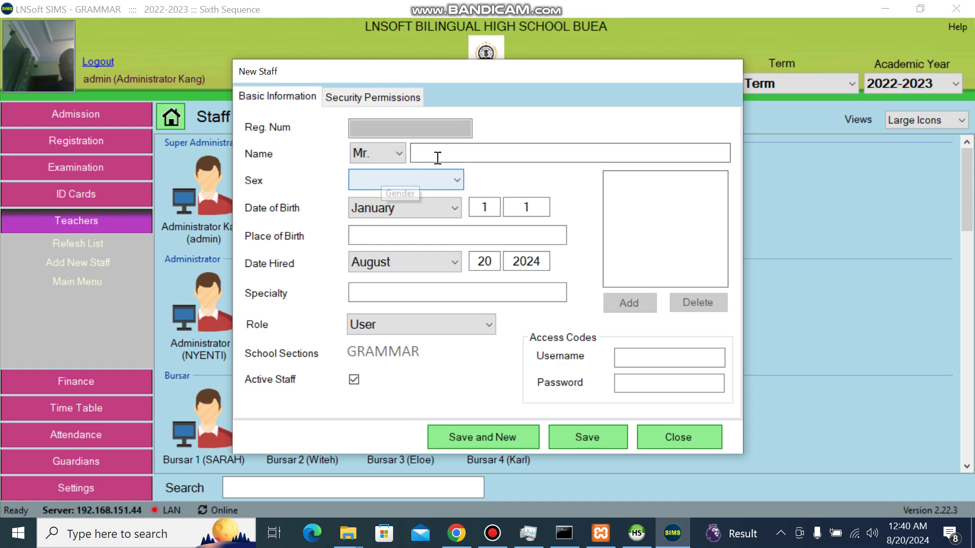
{"action": "left_click", "coordinate": [437, 157]}
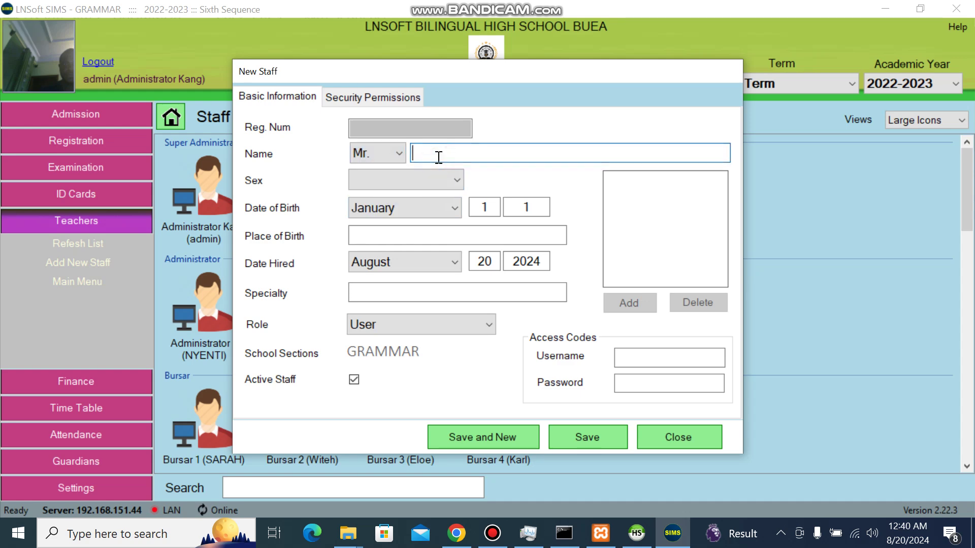
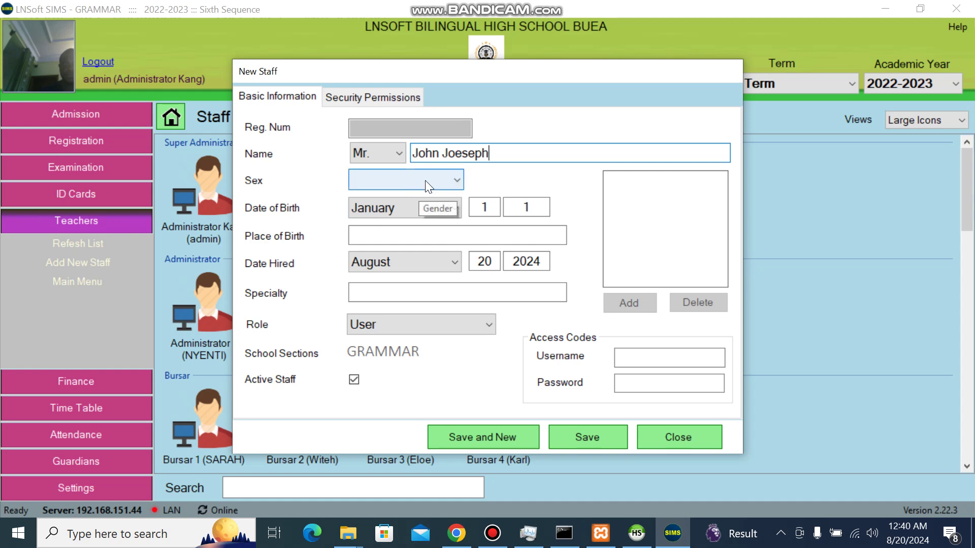
{"action": "left_click", "coordinate": [462, 151]}
{"action": "key", "text": "BackSpace"}
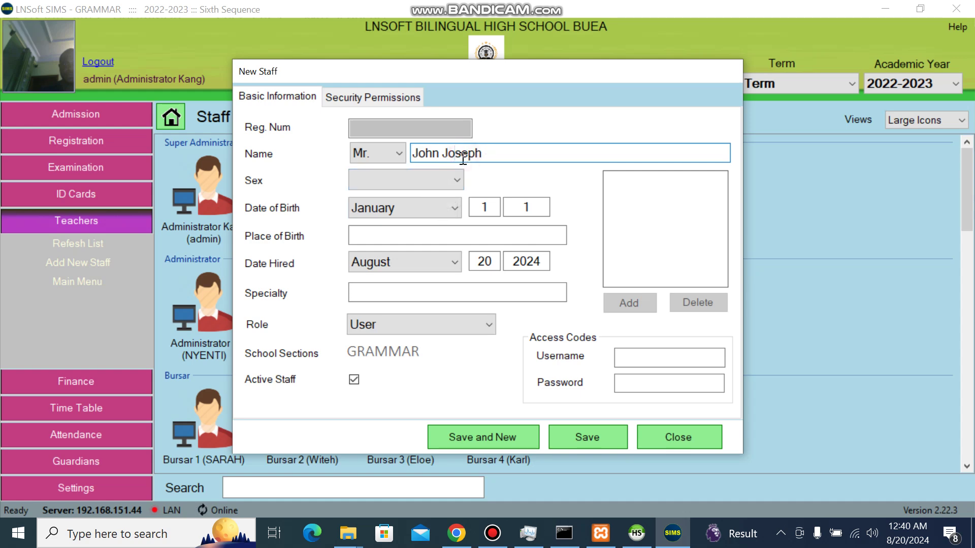
Step: Set sex to Male, specialty to Finance and role to Administrator
{"action": "left_click", "coordinate": [450, 177]}
{"action": "left_click", "coordinate": [404, 198]}
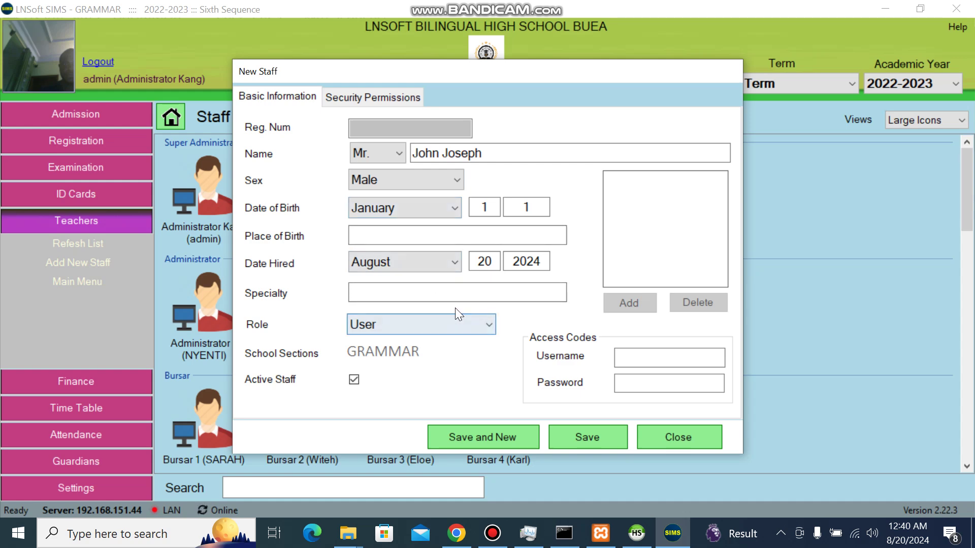
{"action": "left_click", "coordinate": [447, 297]}
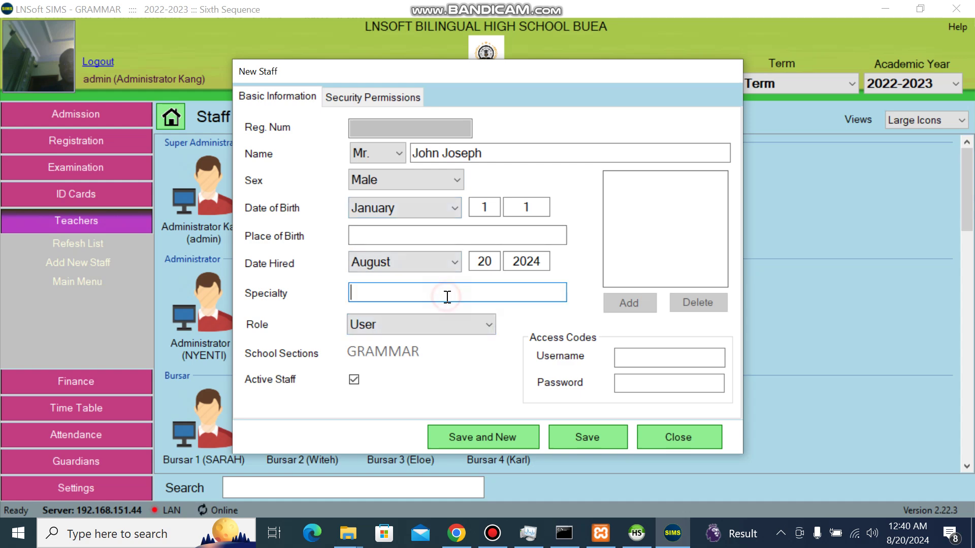
{"action": "type", "text": "Finance"}
{"action": "left_click", "coordinate": [449, 327]}
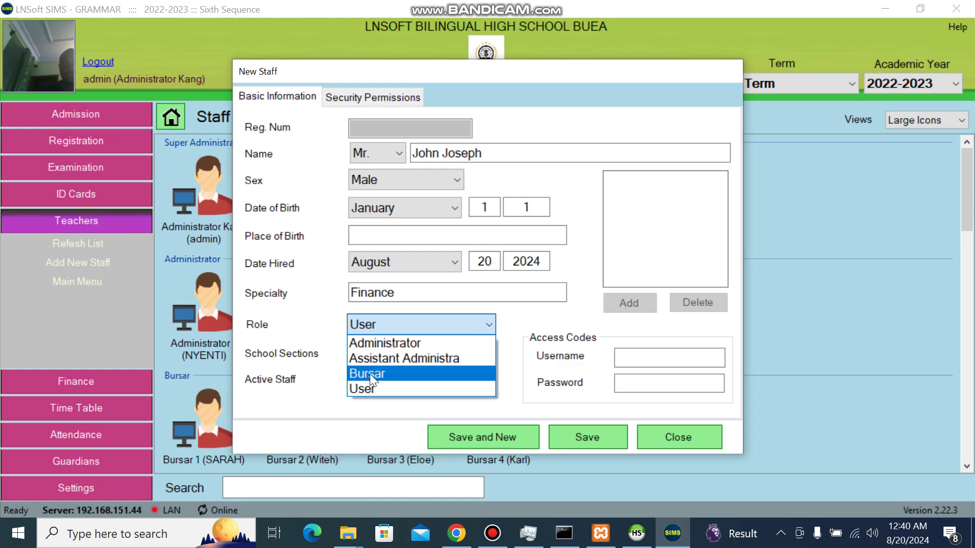
{"action": "left_click", "coordinate": [408, 344]}
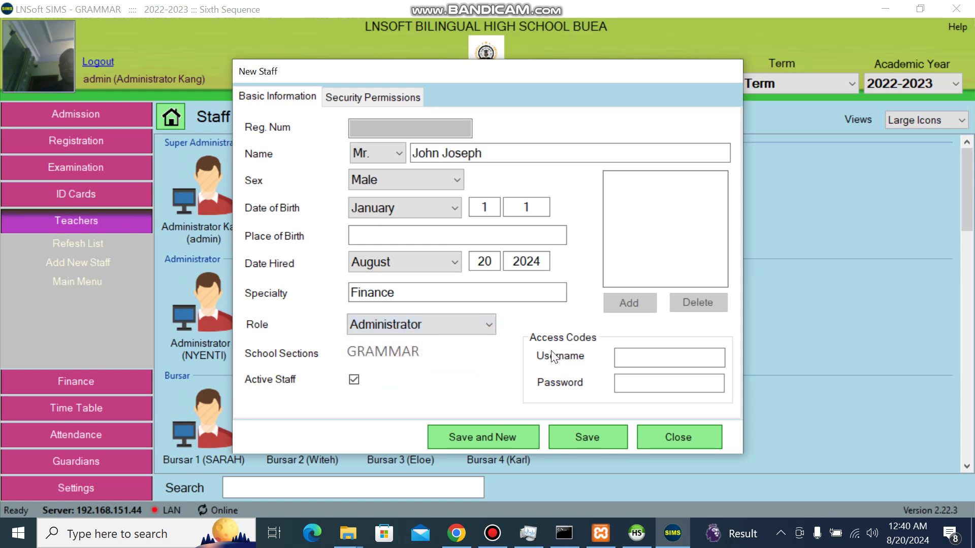
{"action": "left_click", "coordinate": [629, 361]}
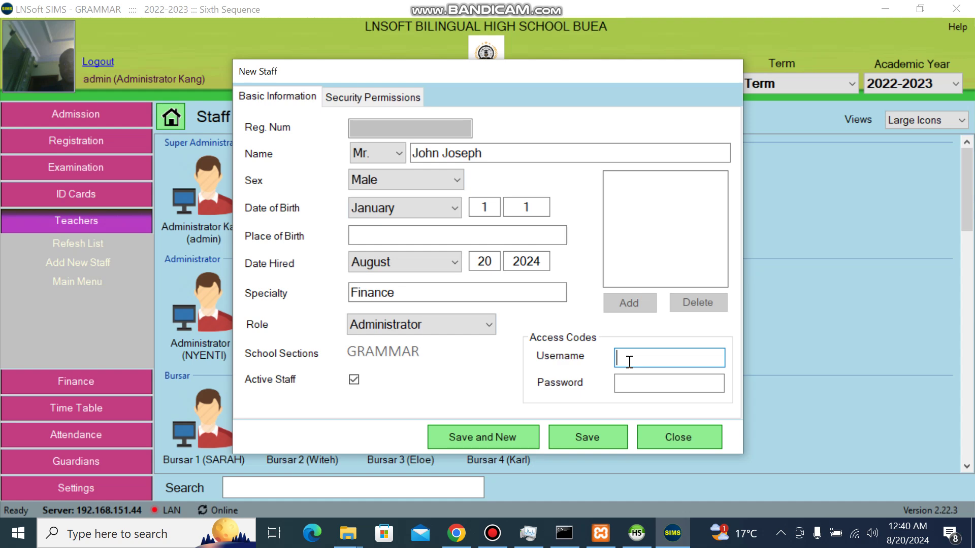
Step: Review the Administrator role permission template from Security Permissions, then cancel it unchanged
{"action": "left_click", "coordinate": [398, 105]}
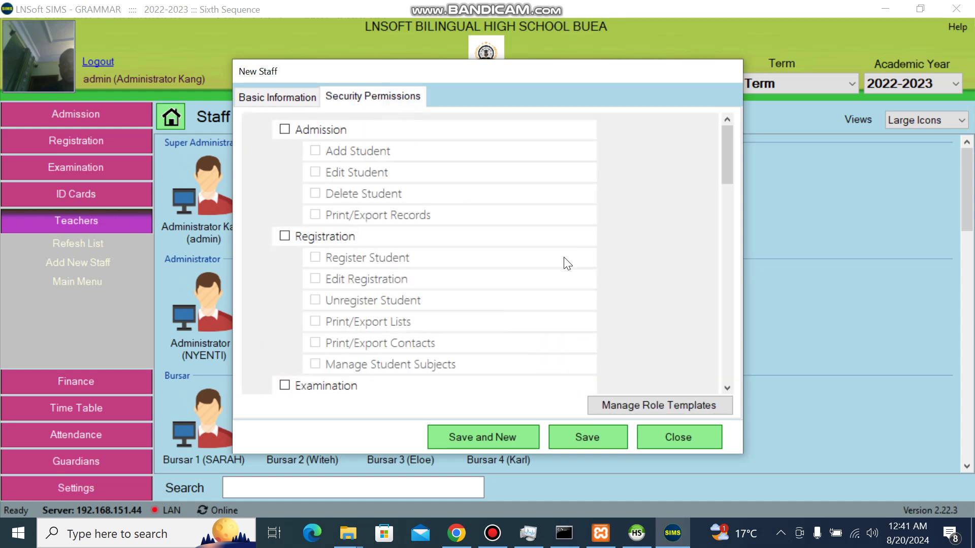
{"action": "left_click", "coordinate": [287, 94]}
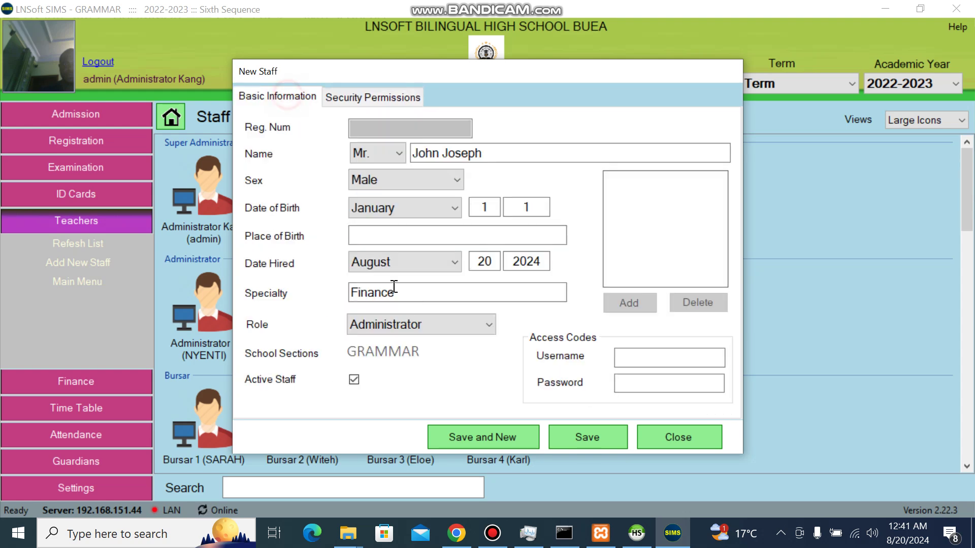
{"action": "left_click", "coordinate": [361, 96]}
{"action": "left_click", "coordinate": [611, 405]}
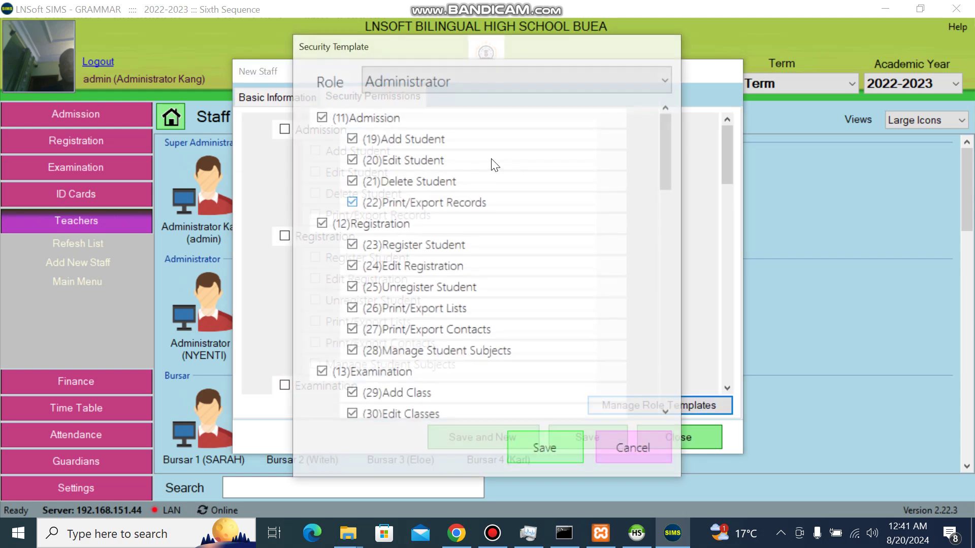
{"action": "left_click", "coordinate": [490, 88]}
{"action": "left_click", "coordinate": [463, 107]}
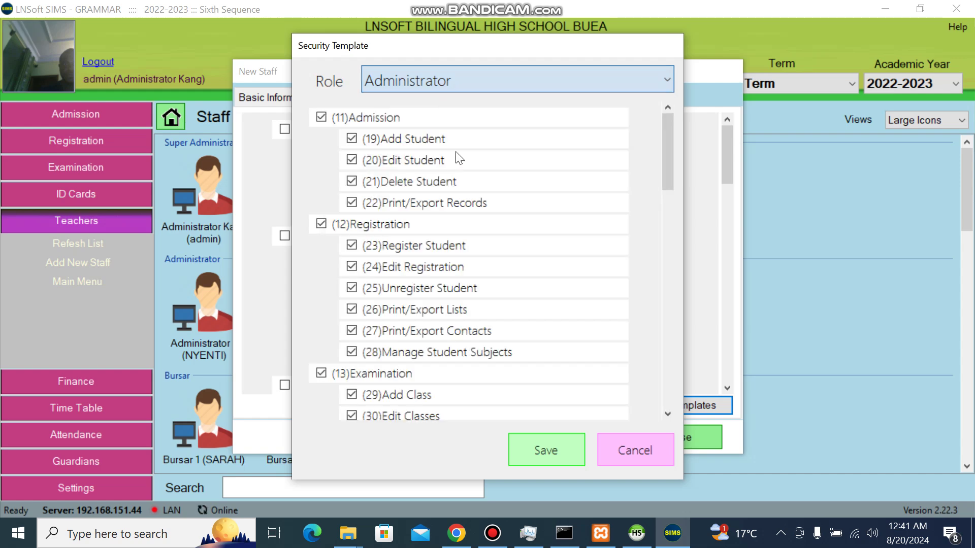
{"action": "left_click_drag", "start_coordinate": [668, 148], "coordinate": [665, 114]}
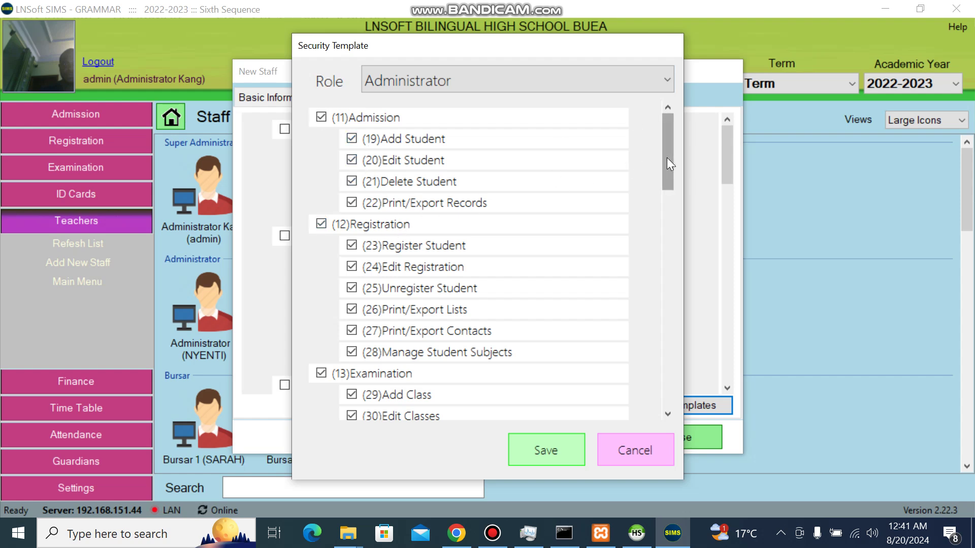
{"action": "left_click_drag", "start_coordinate": [666, 158], "coordinate": [645, 387]}
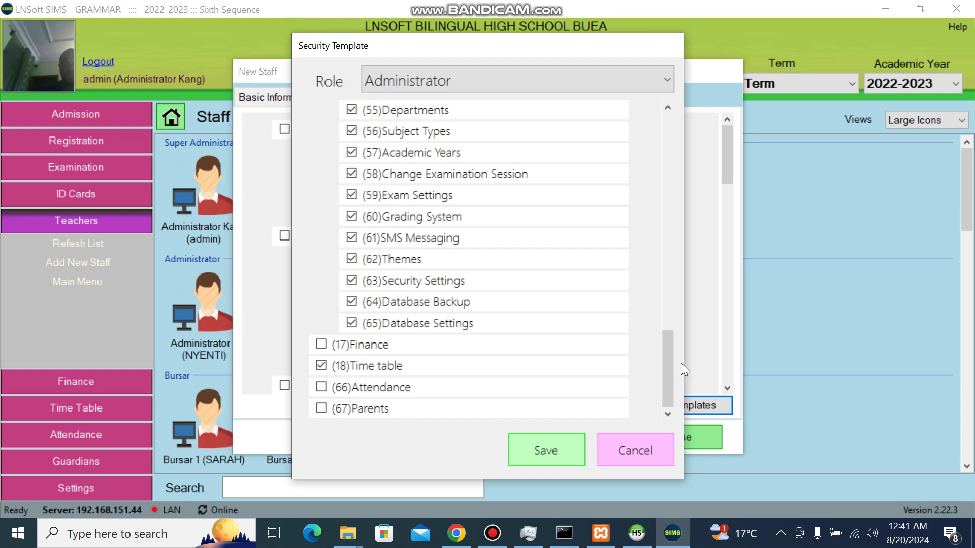
{"action": "left_click_drag", "start_coordinate": [668, 371], "coordinate": [671, 174]}
{"action": "left_click", "coordinate": [635, 451]}
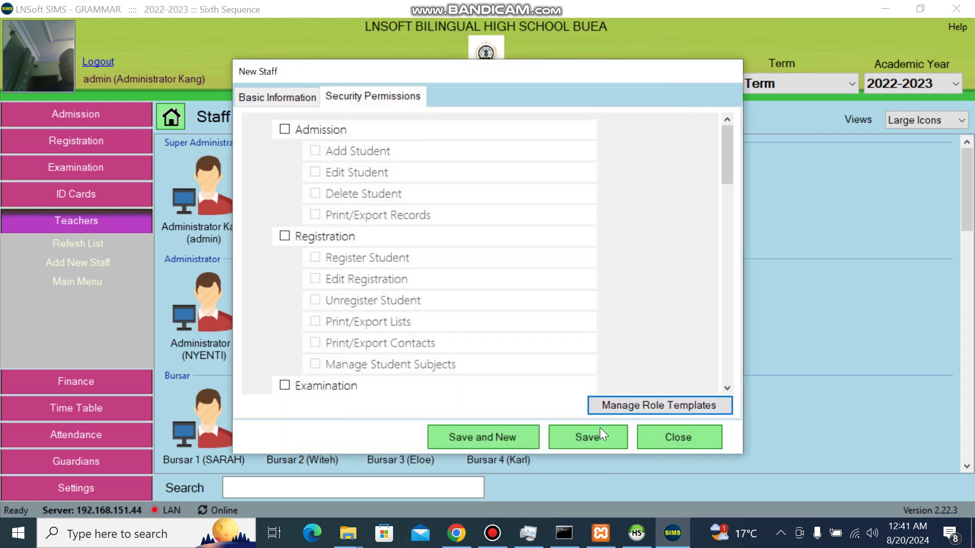
Step: Save the new Administrator record and select the sixth administrator in the Staff List
{"action": "left_click", "coordinate": [292, 94]}
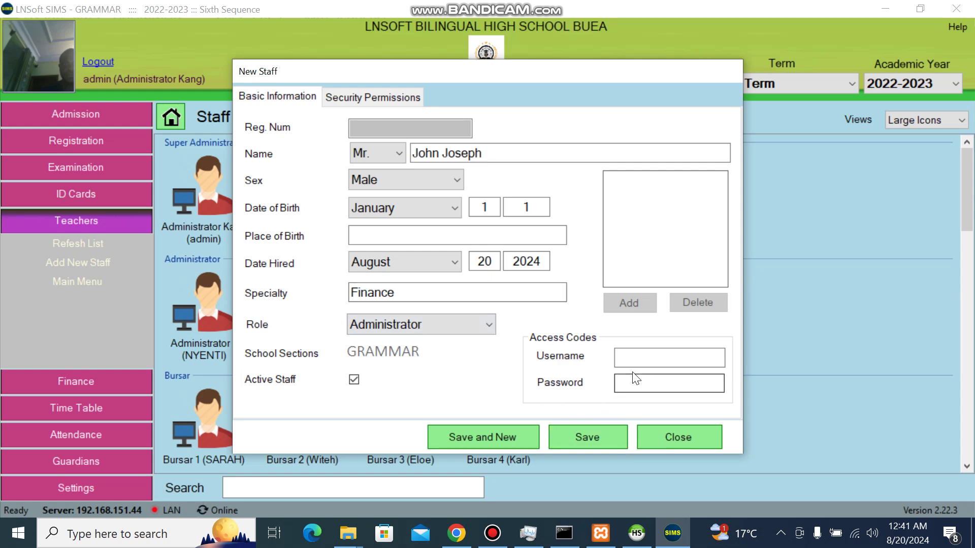
{"action": "left_click", "coordinate": [594, 432]}
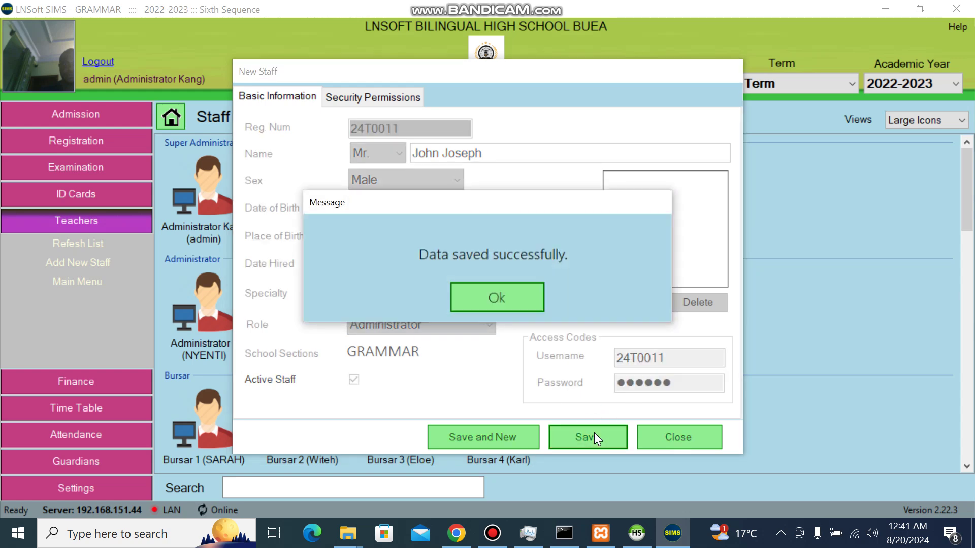
{"action": "key", "text": "Return"}
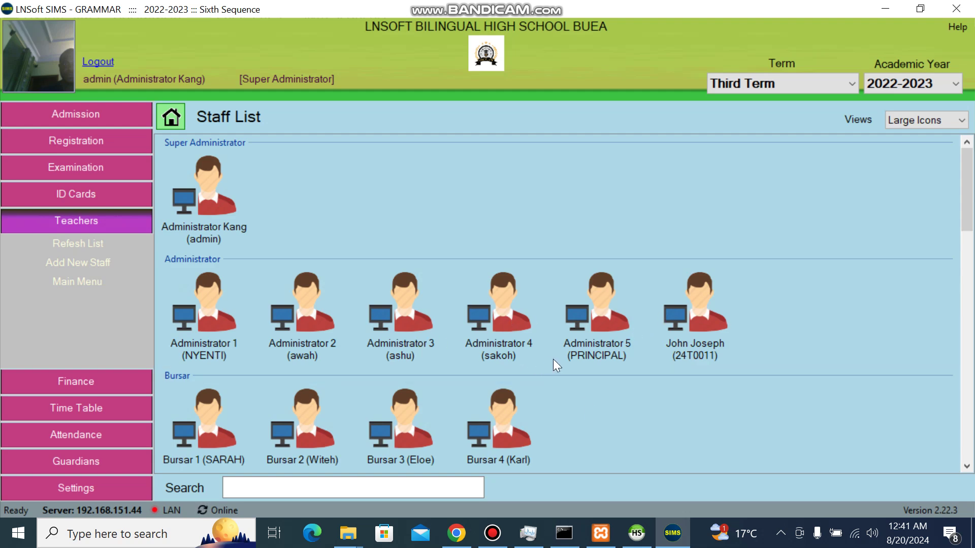
{"action": "left_click", "coordinate": [694, 341]}
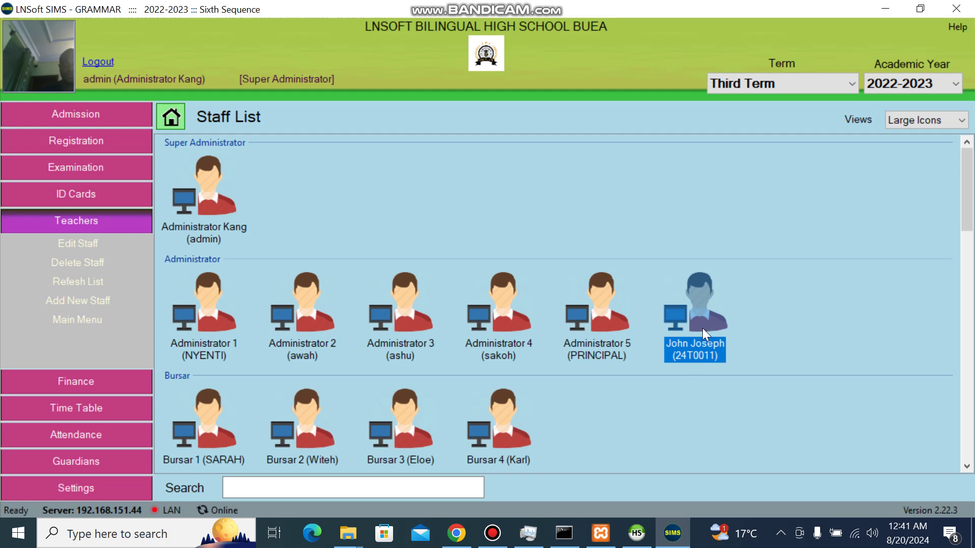
Step: Grant the sixth administrator COMMERCIAL, EVENING GRAMMAR, EVENING COMMERCIAL and TECHNICAL INDUSTRIAL section access
{"action": "right_click", "coordinate": [702, 327]}
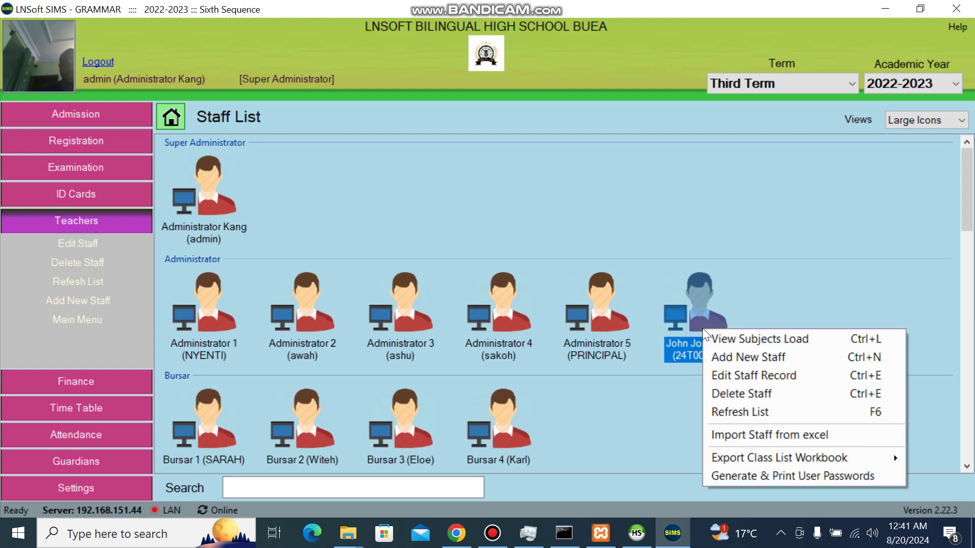
{"action": "left_click", "coordinate": [747, 376]}
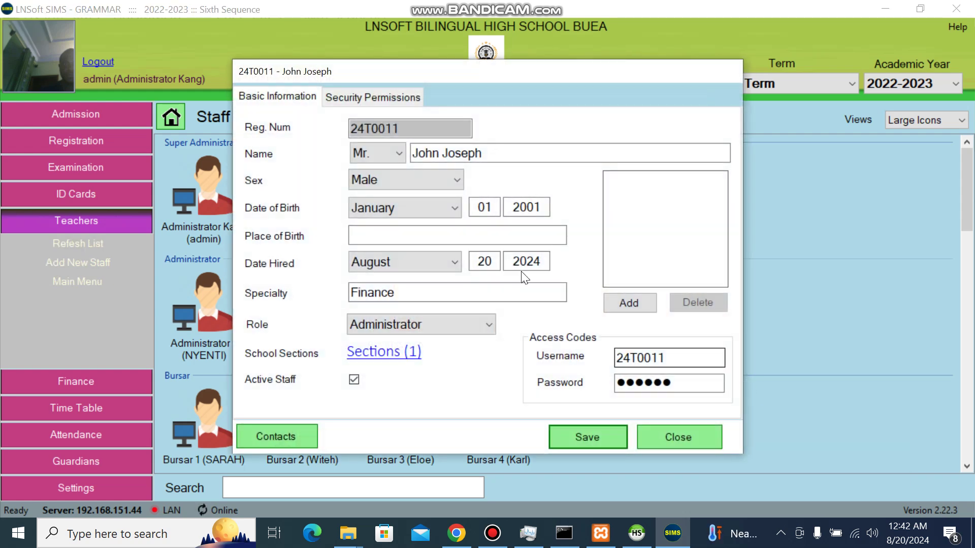
{"action": "left_click", "coordinate": [404, 353]}
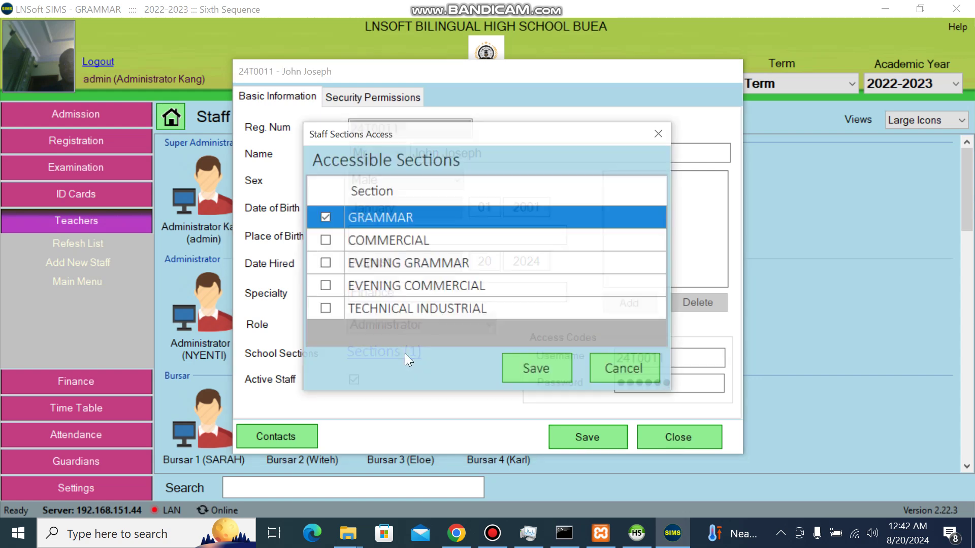
{"action": "left_click", "coordinate": [324, 239]}
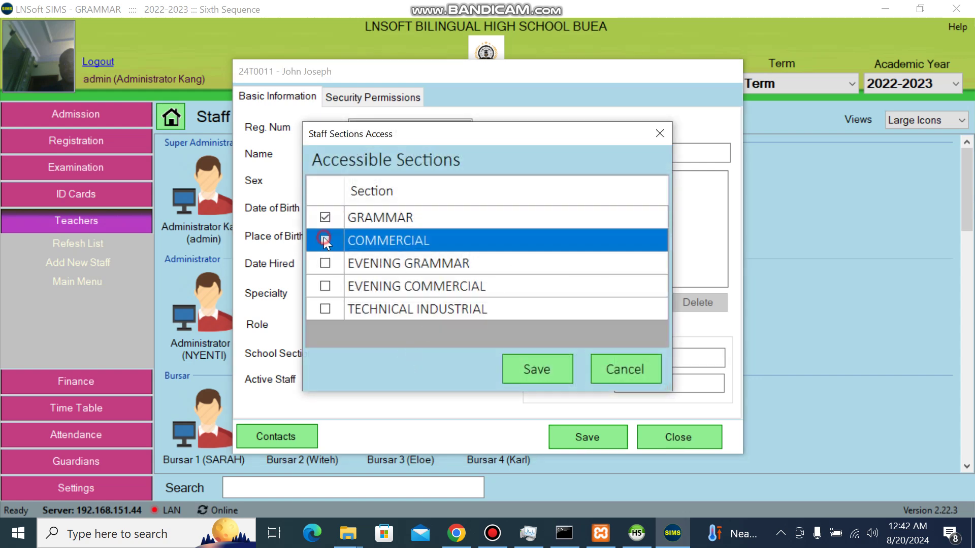
{"action": "left_click", "coordinate": [324, 263]}
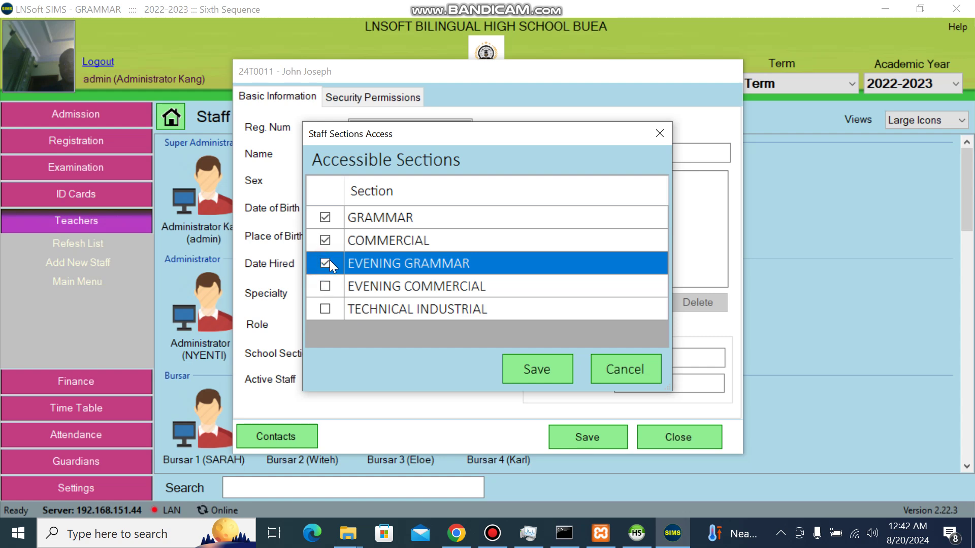
{"action": "left_click", "coordinate": [324, 285]}
{"action": "left_click", "coordinate": [325, 309]}
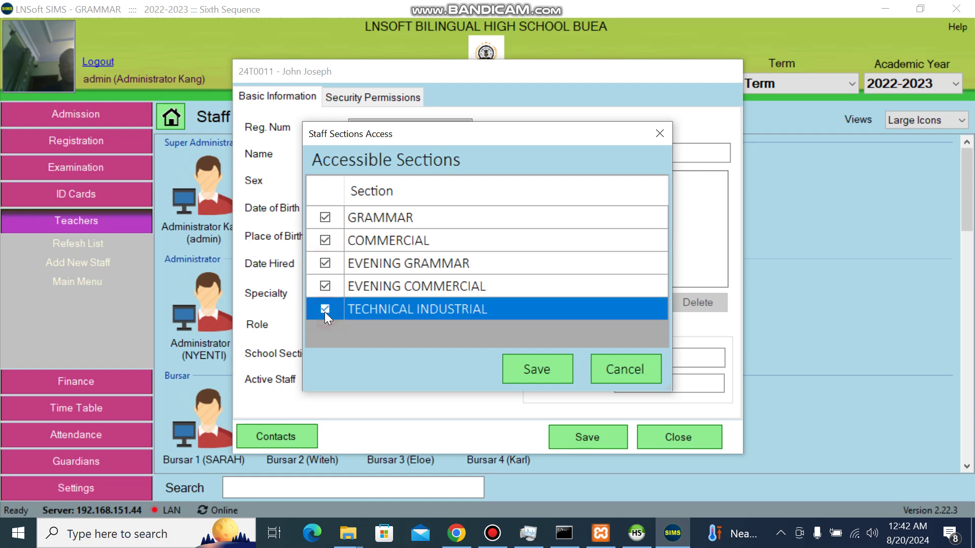
{"action": "left_click", "coordinate": [525, 373]}
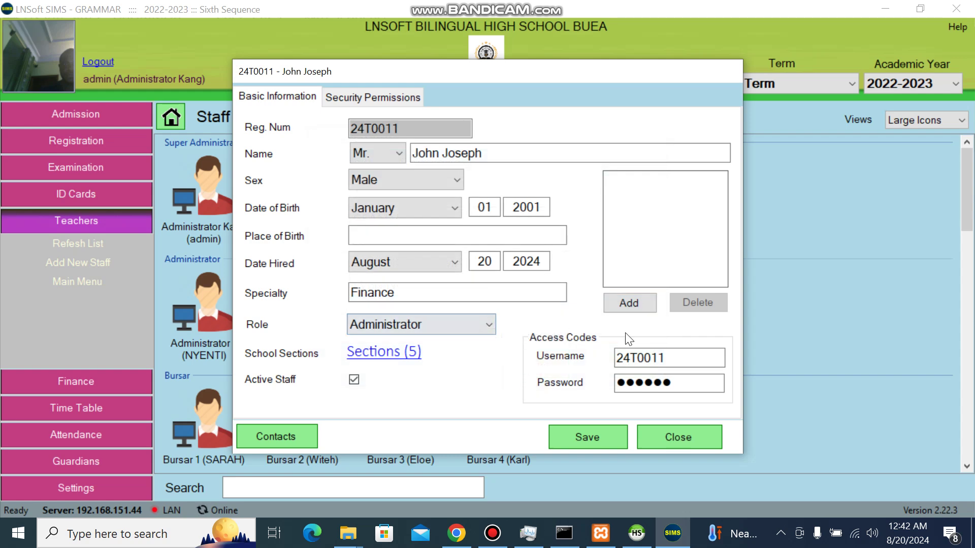
{"action": "left_click", "coordinate": [668, 356]}
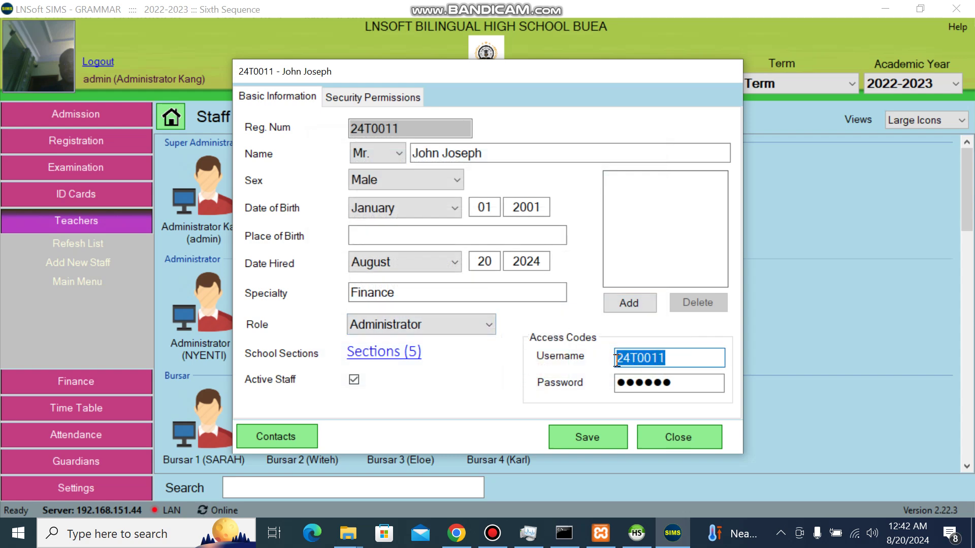
Step: Type a new username, paste a new password, and save the administrator's record
{"action": "key", "text": "BackSpace"}
{"action": "type", "text": "john"}
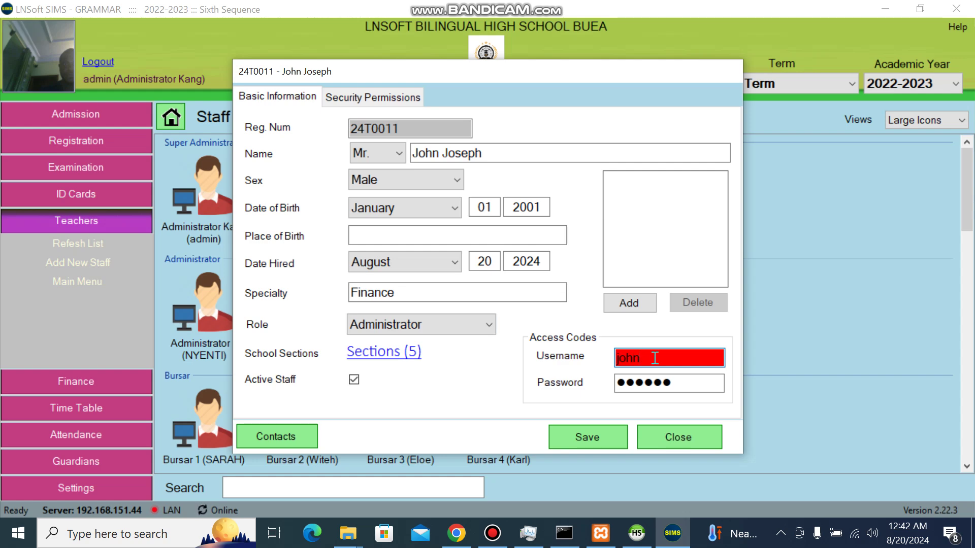
{"action": "type", "text": "2"}
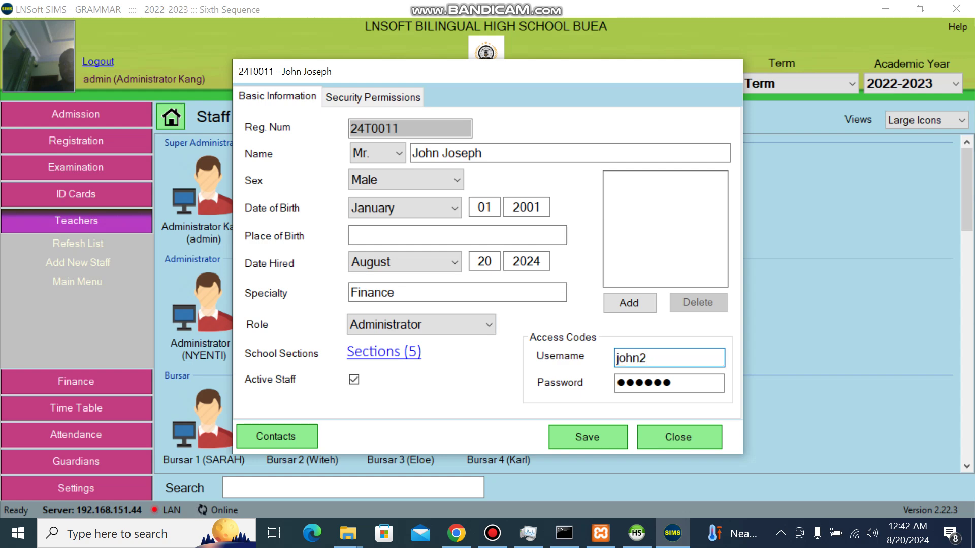
{"action": "left_click_drag", "start_coordinate": [655, 359], "coordinate": [607, 361]}
{"action": "left_click_drag", "start_coordinate": [687, 385], "coordinate": [595, 397]}
{"action": "key", "text": "ctrl+v"}
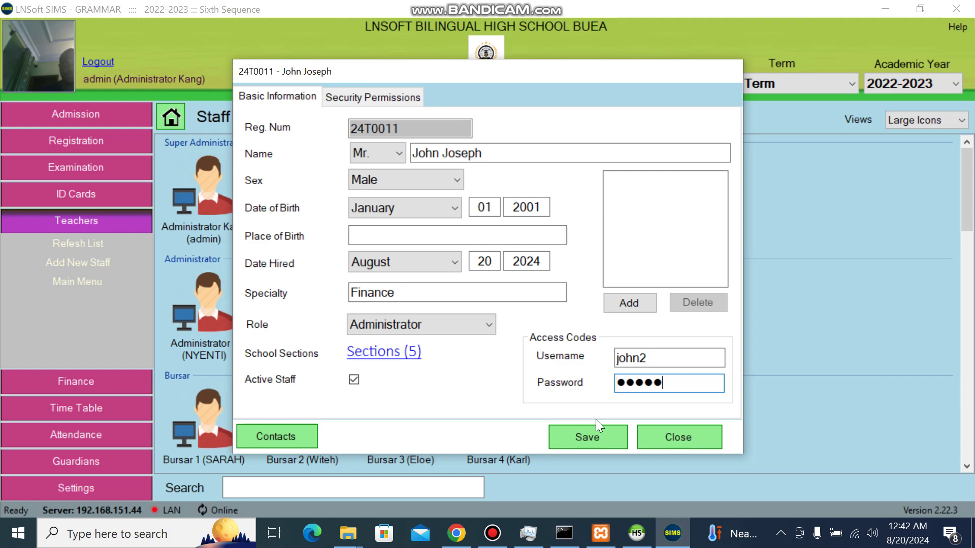
{"action": "left_click", "coordinate": [586, 440]}
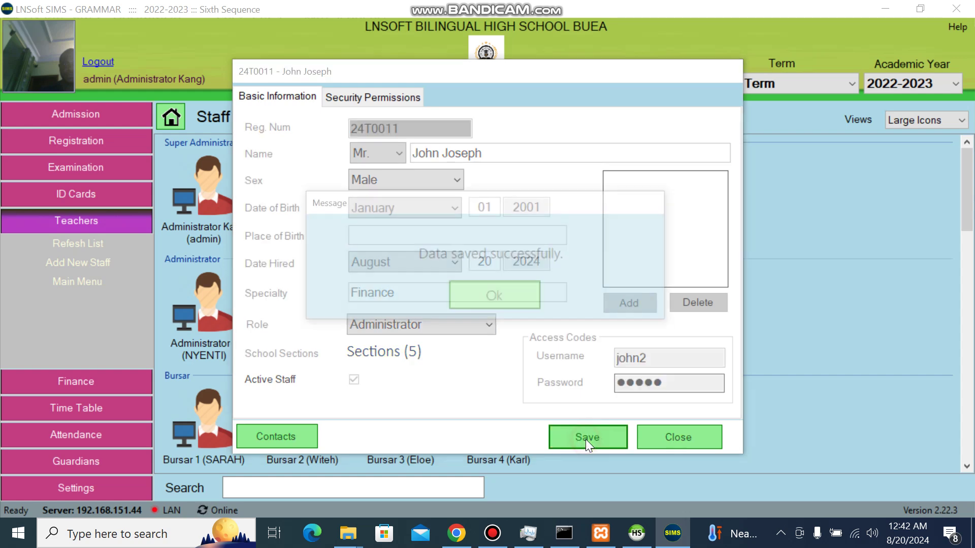
{"action": "key", "text": "Return"}
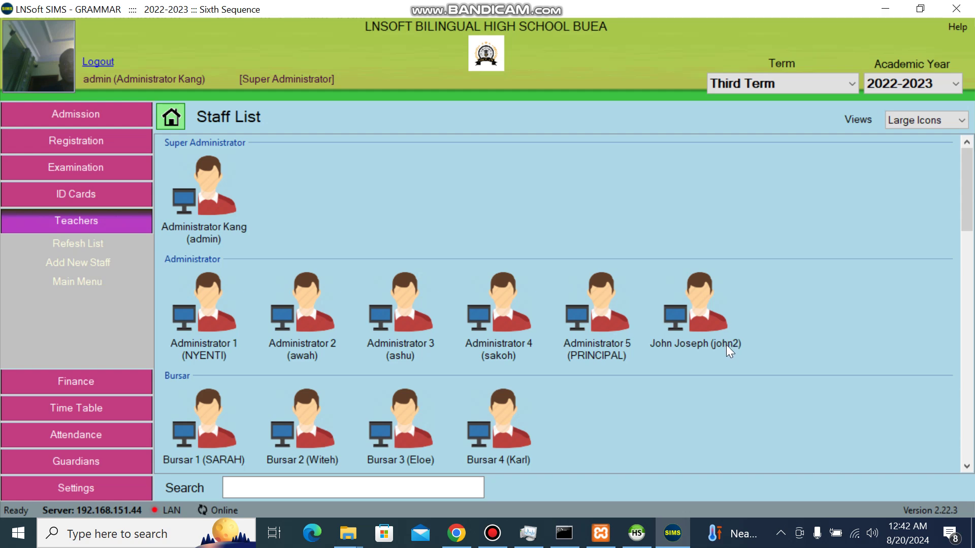
{"action": "left_click", "coordinate": [684, 315]}
{"action": "right_click", "coordinate": [684, 314]}
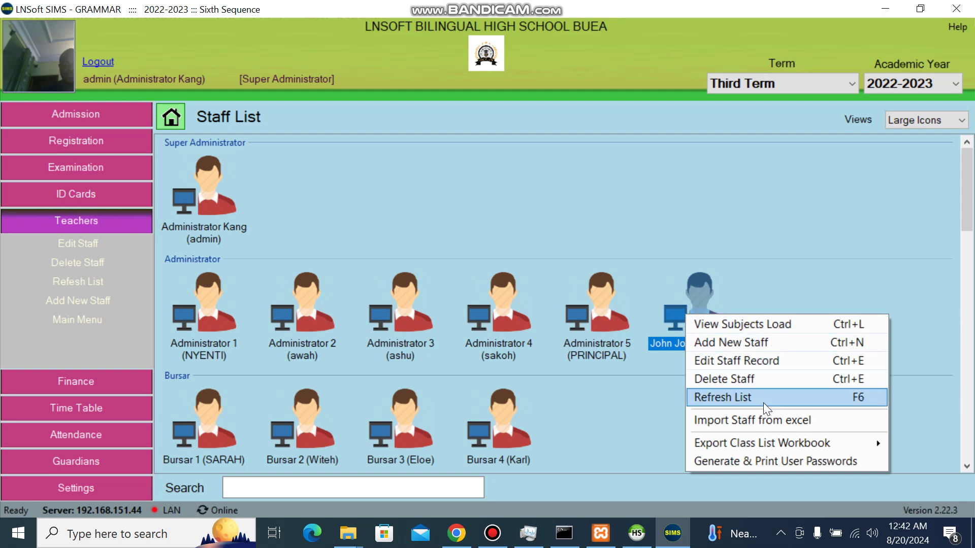
{"action": "left_click", "coordinate": [788, 299]}
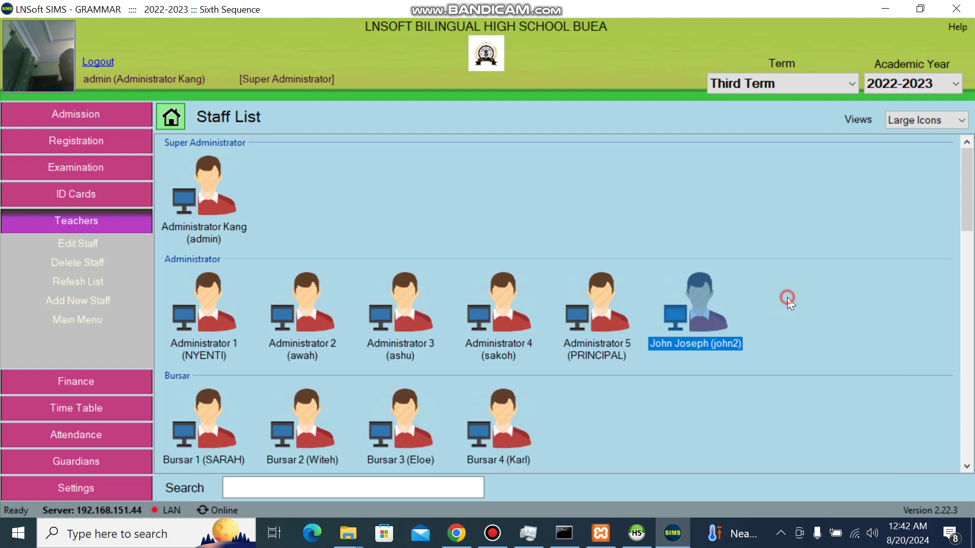
{"action": "left_click_drag", "start_coordinate": [965, 218], "coordinate": [969, 254]}
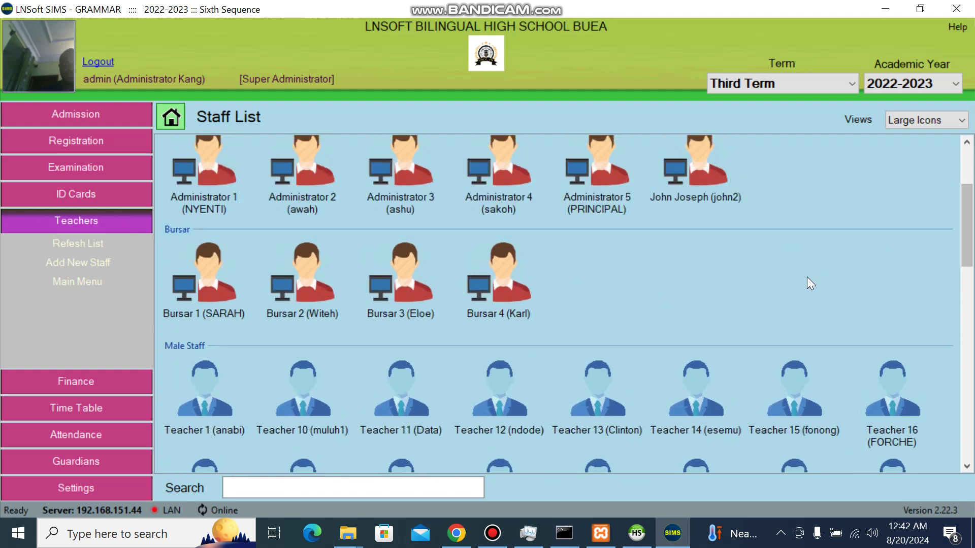
Step: Add another new staff member with title Mrs. and enter her full name
{"action": "right_click", "coordinate": [733, 304]}
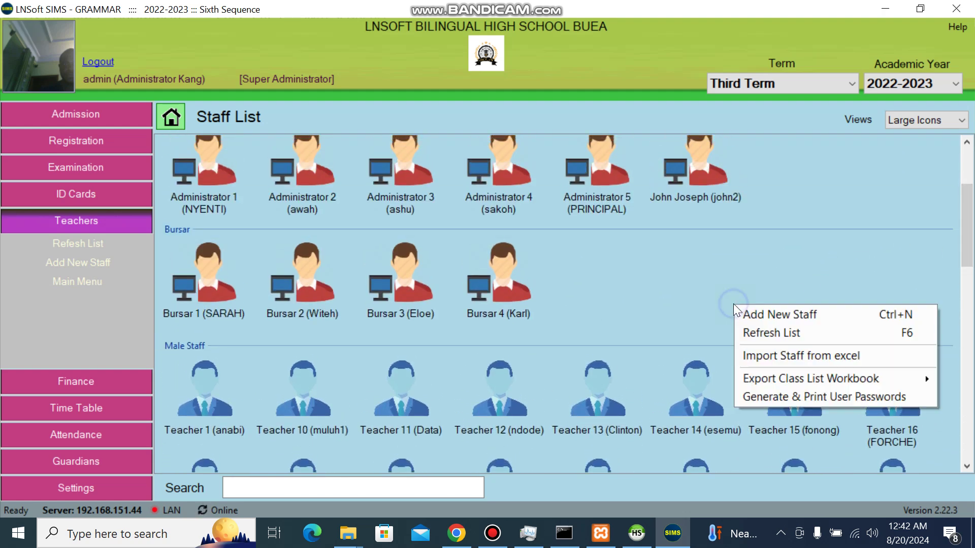
{"action": "left_click", "coordinate": [772, 313]}
{"action": "left_click", "coordinate": [395, 153]}
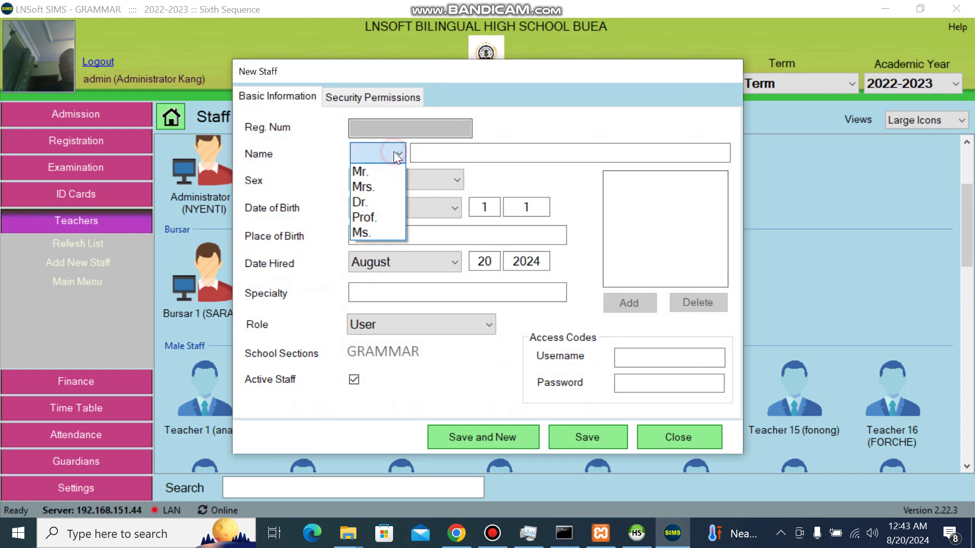
{"action": "left_click", "coordinate": [387, 166]}
{"action": "left_click", "coordinate": [391, 157]}
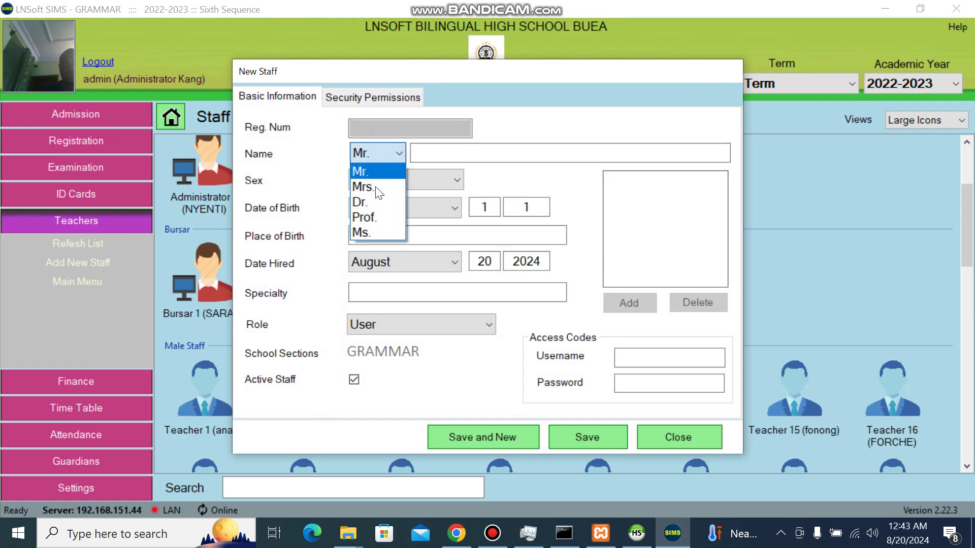
{"action": "left_click", "coordinate": [376, 185]}
{"action": "left_click", "coordinate": [445, 154]}
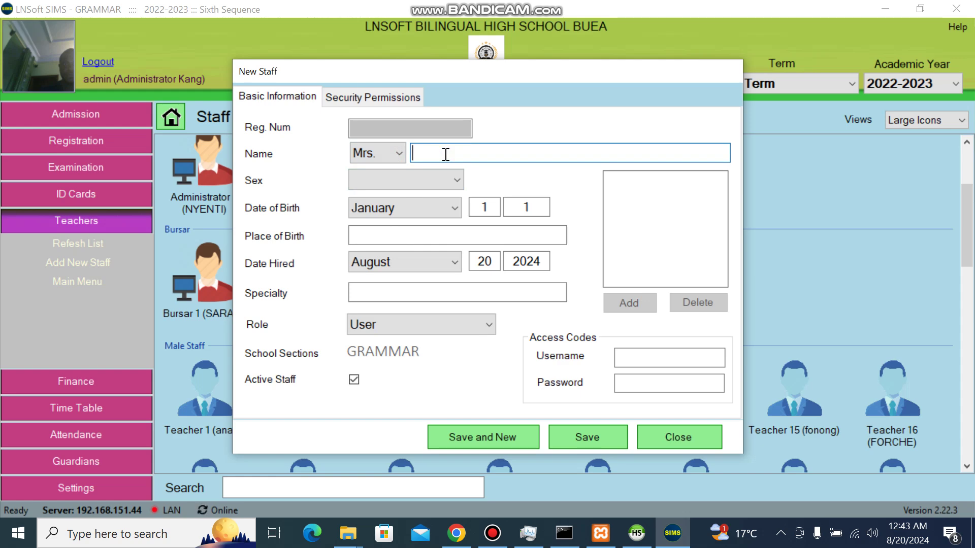
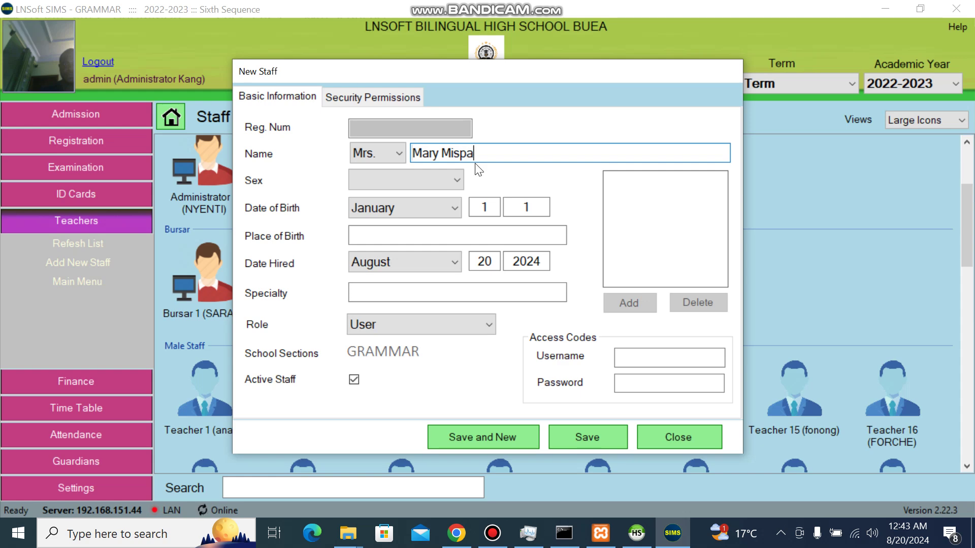
Step: Set her sex to Female and role to Bursar, then view security permissions
{"action": "left_click", "coordinate": [451, 183]}
{"action": "left_click", "coordinate": [399, 215]}
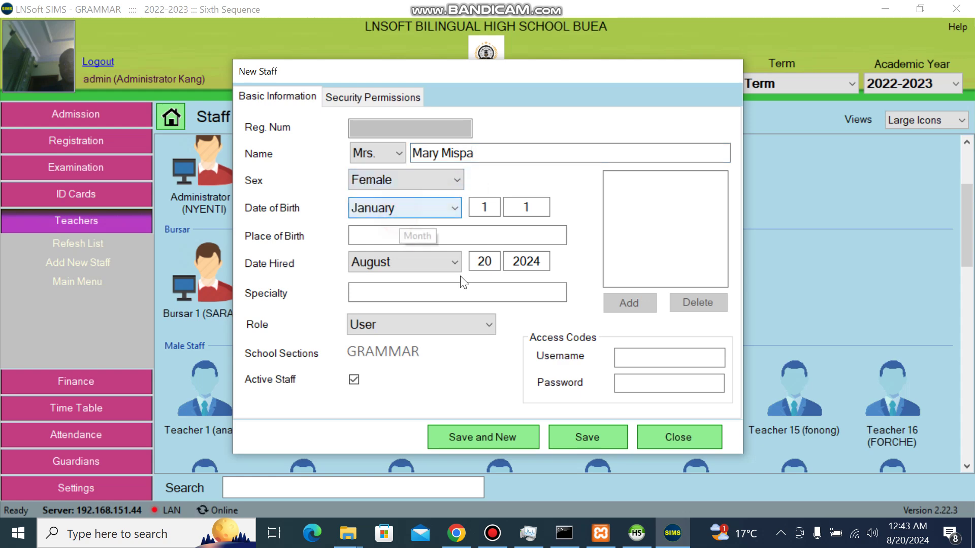
{"action": "left_click", "coordinate": [450, 326]}
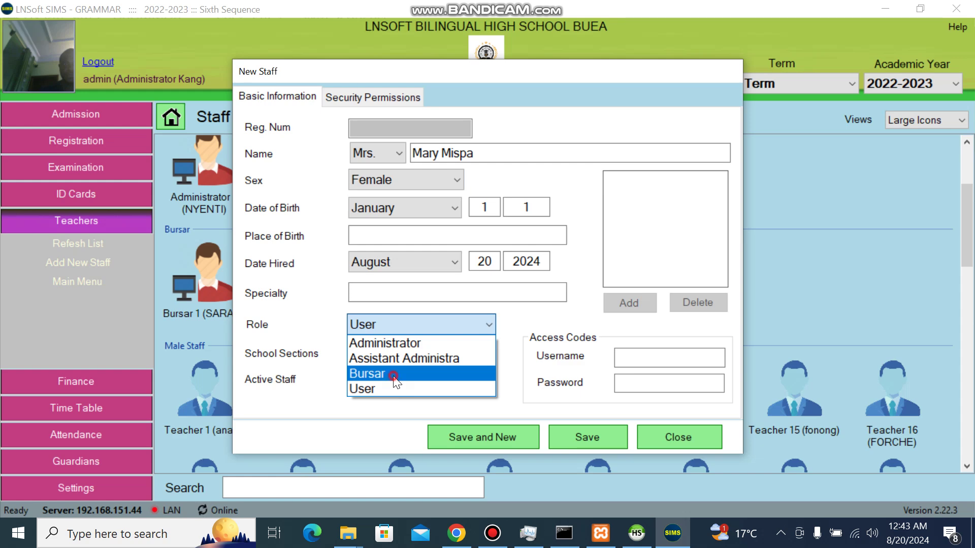
{"action": "left_click", "coordinate": [394, 374]}
{"action": "left_click", "coordinate": [406, 102]}
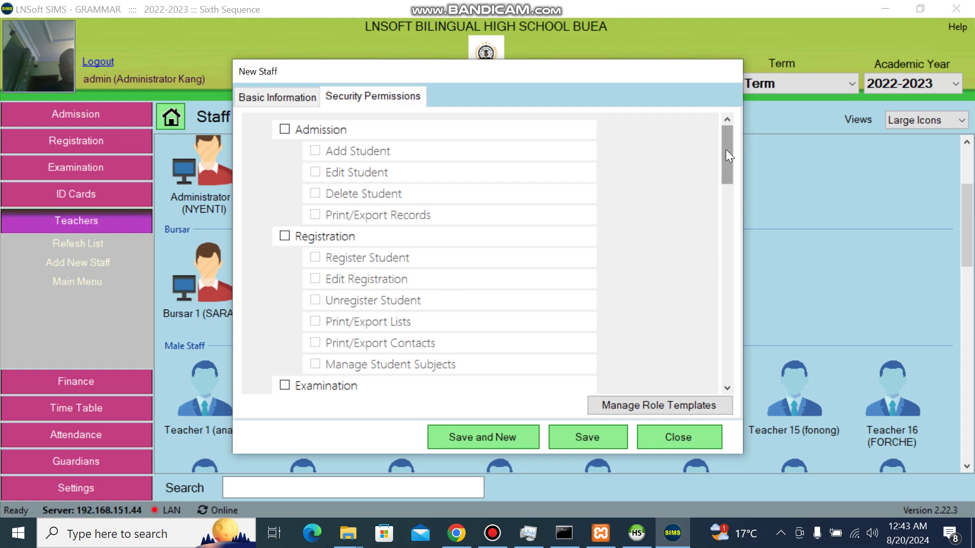
Step: Preview the User role permission template, discard it, and return to Basic Information
{"action": "left_click_drag", "start_coordinate": [726, 149], "coordinate": [717, 357]}
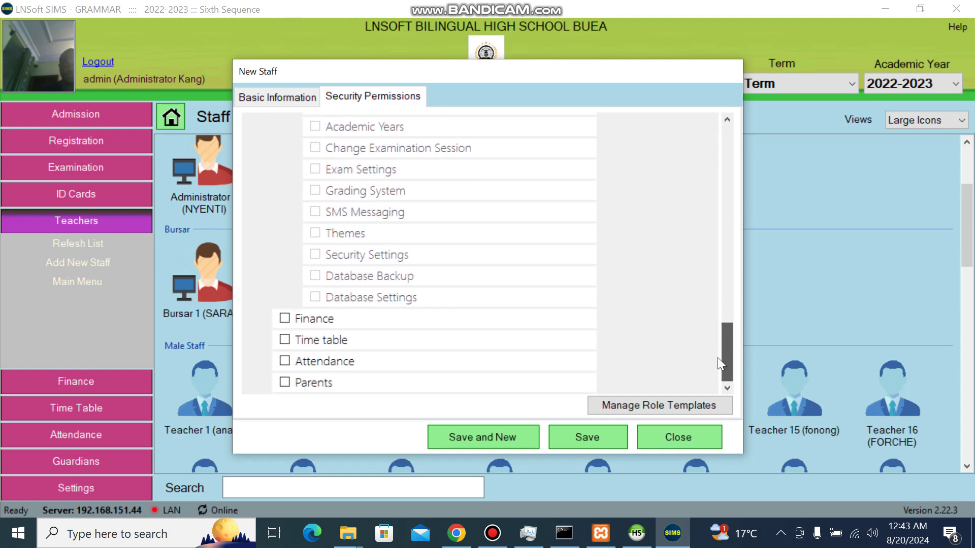
{"action": "left_click", "coordinate": [672, 401]}
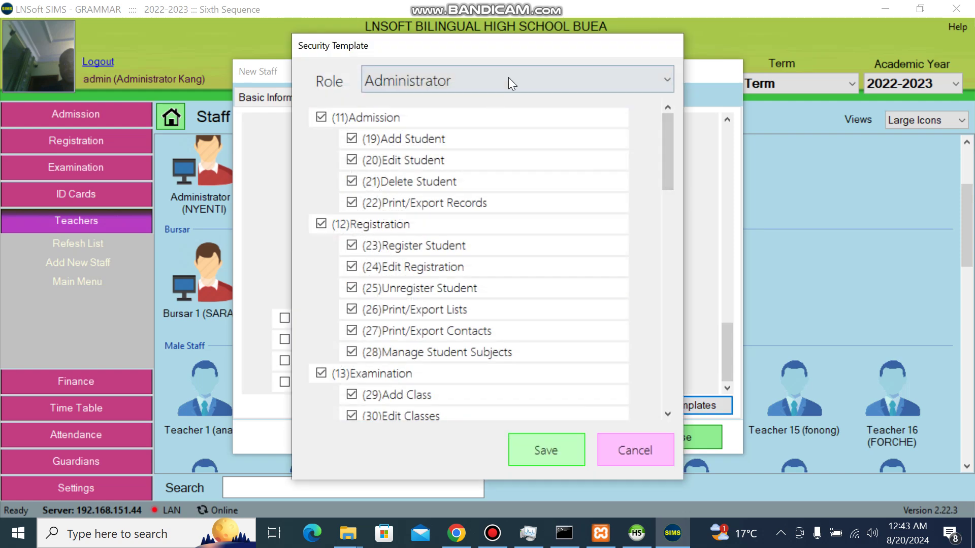
{"action": "left_click", "coordinate": [510, 77]}
{"action": "left_click", "coordinate": [394, 160]}
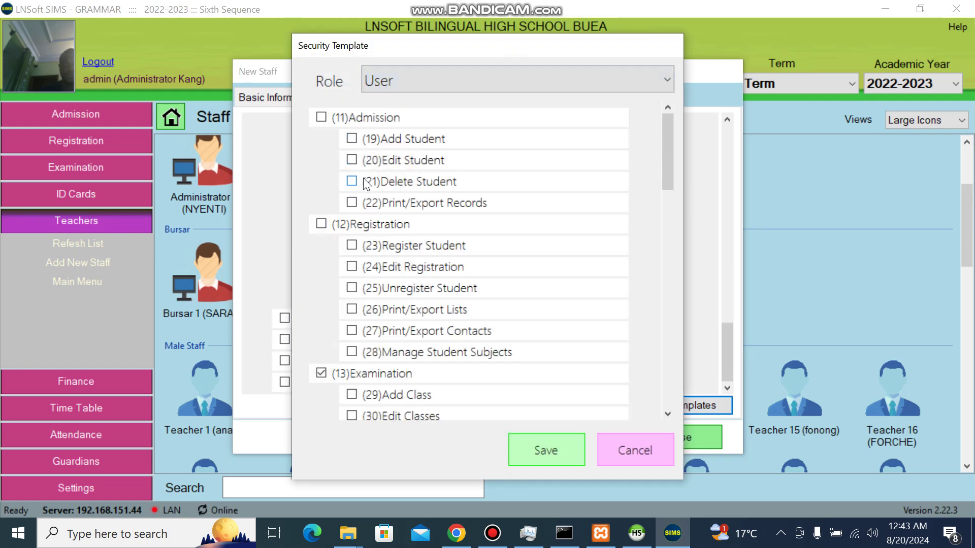
{"action": "left_click", "coordinate": [352, 159]}
{"action": "left_click_drag", "start_coordinate": [668, 162], "coordinate": [671, 386]}
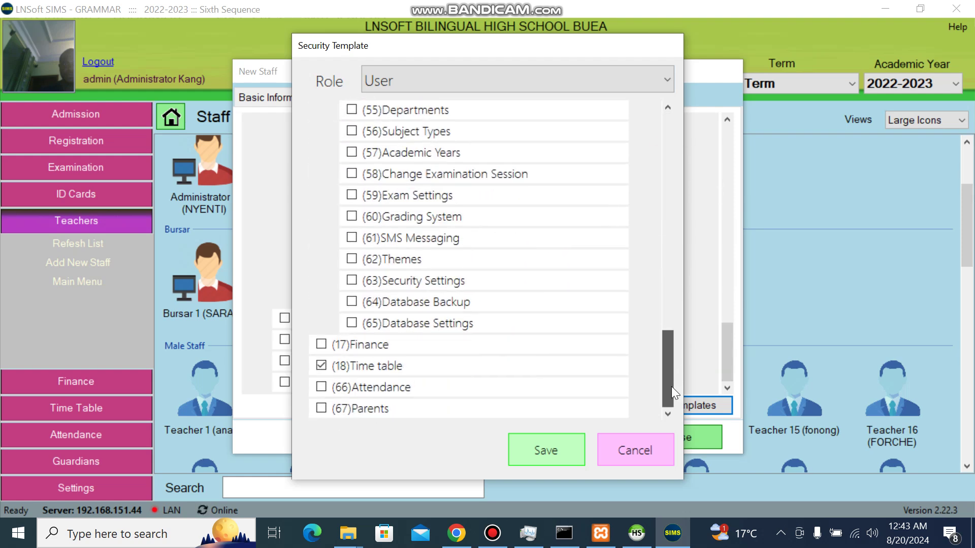
{"action": "left_click", "coordinate": [634, 449]}
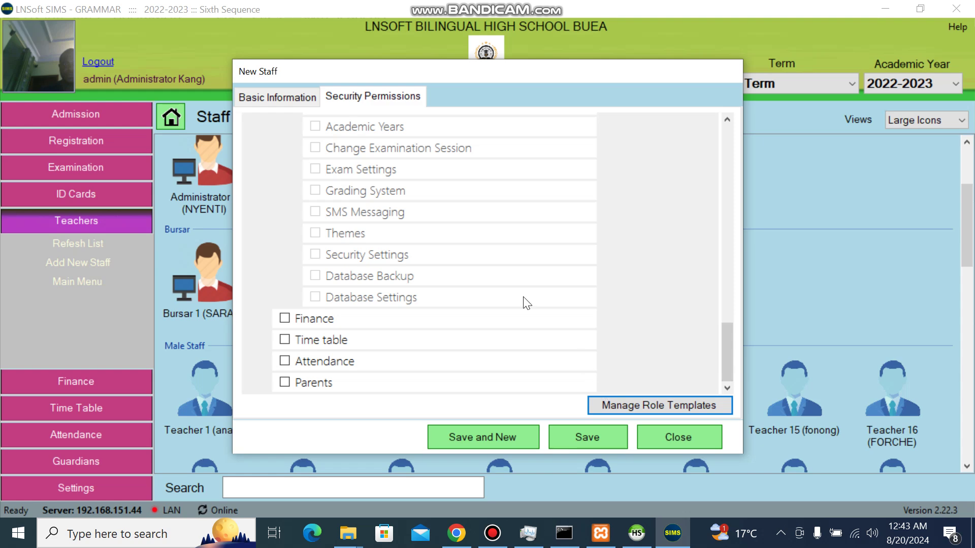
{"action": "left_click", "coordinate": [275, 96]}
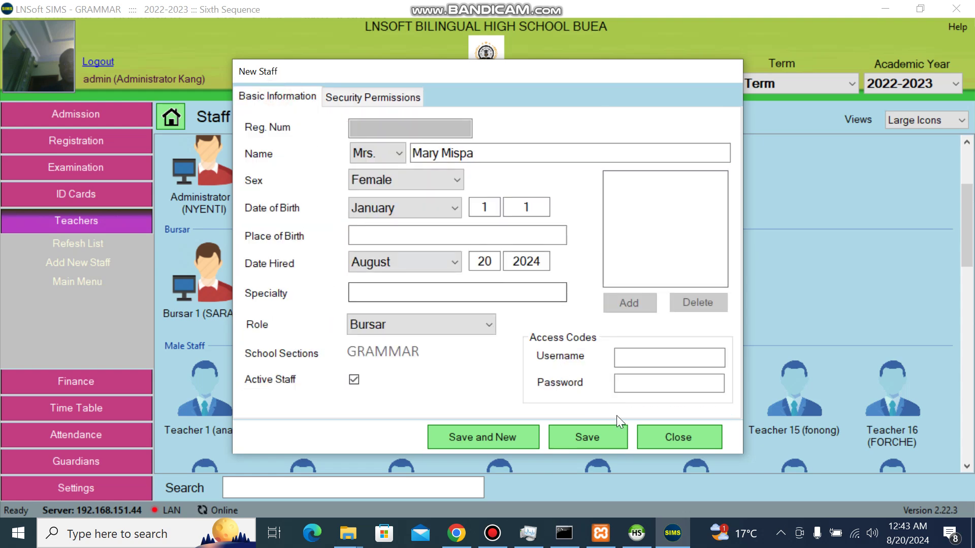
Step: Save the new Bursar's staff record and acknowledge the confirmation
{"action": "left_click", "coordinate": [604, 447]}
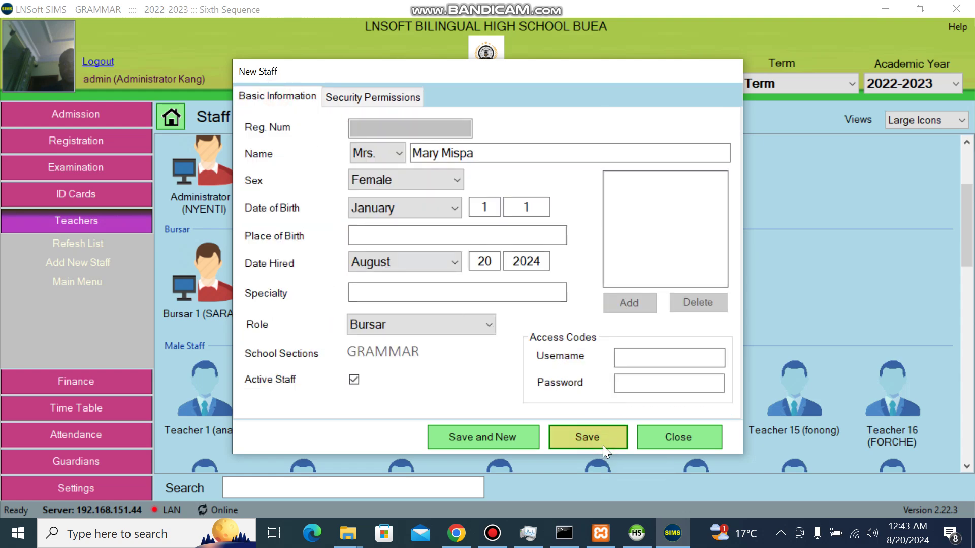
{"action": "key", "text": "Return"}
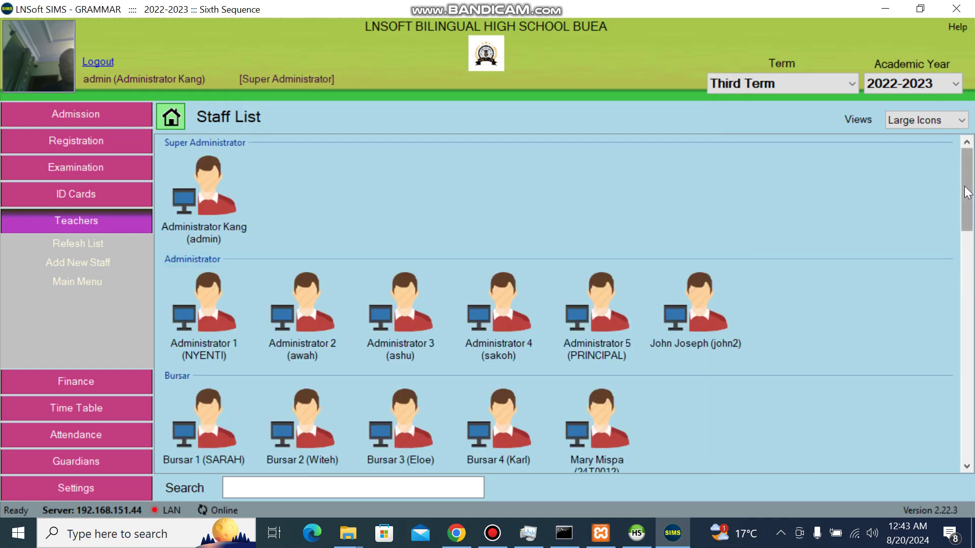
{"action": "left_click_drag", "start_coordinate": [965, 186], "coordinate": [956, 415]}
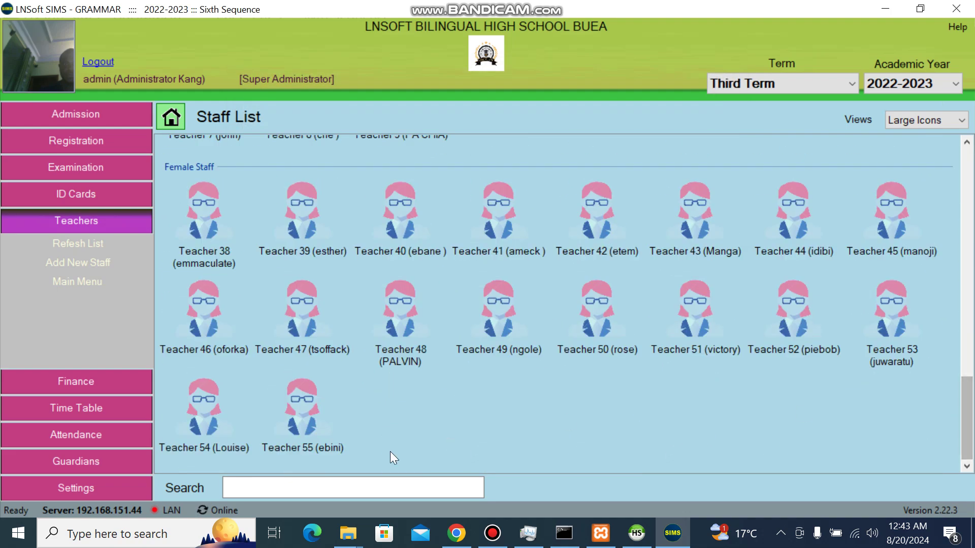
Step: Filter the Staff List by the bursar's surname and bring up her entry's actions
{"action": "left_click", "coordinate": [325, 480]}
{"action": "type", "text": "mis"}
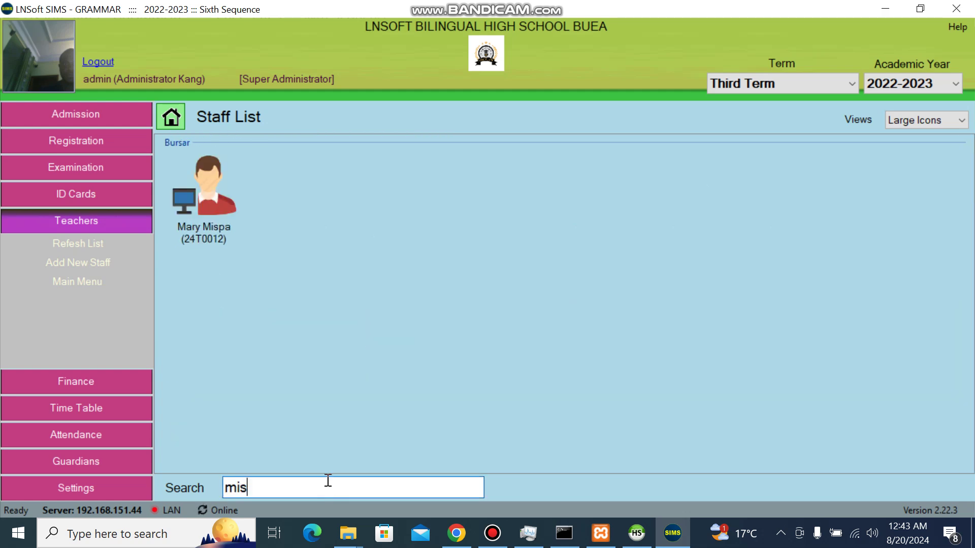
{"action": "left_click", "coordinate": [193, 212]}
{"action": "right_click", "coordinate": [193, 212]}
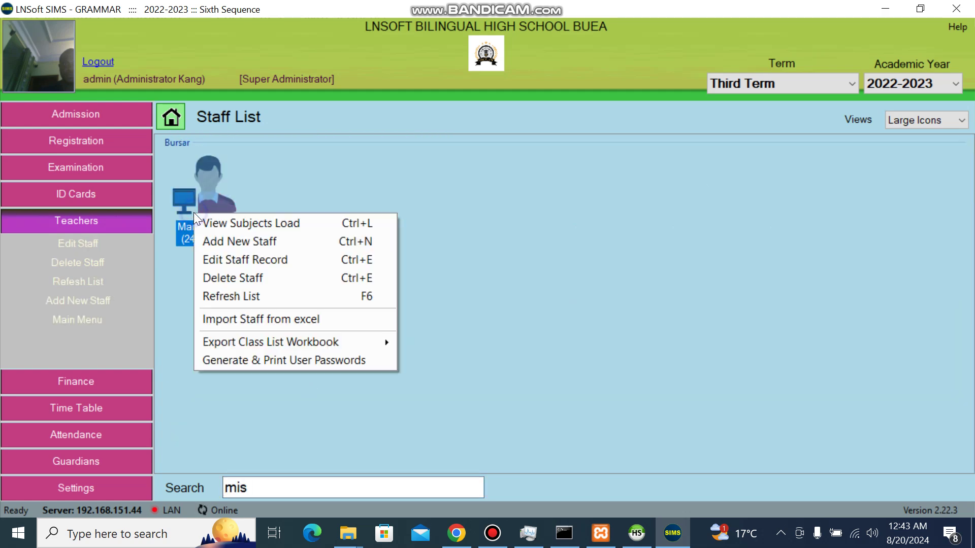
{"action": "left_click", "coordinate": [423, 210]}
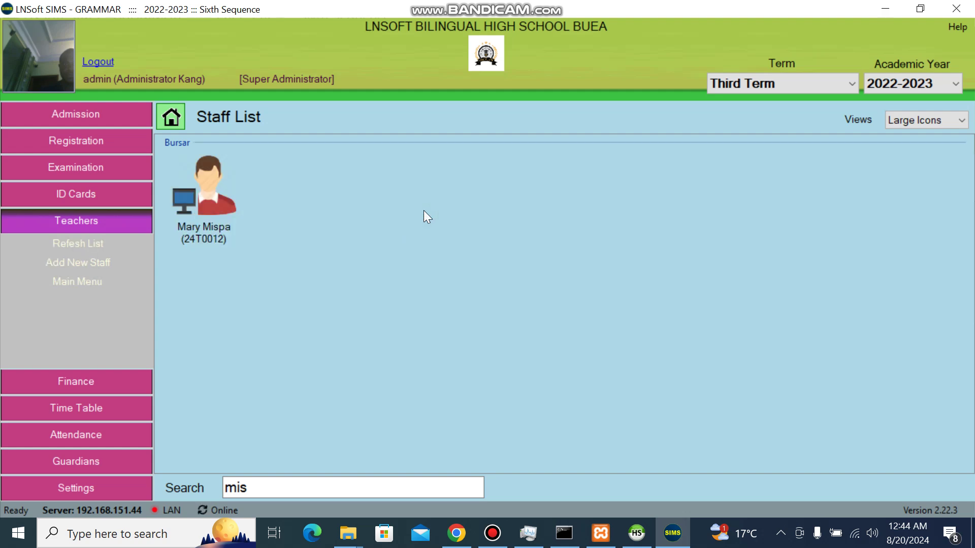
{"action": "left_click", "coordinate": [261, 488]}
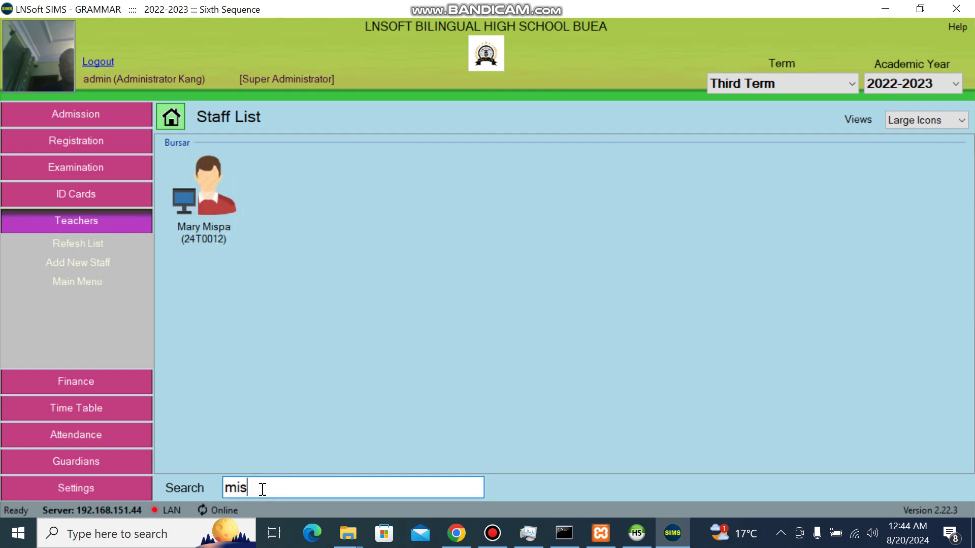
{"action": "key", "text": "BackSpace"}
{"action": "key", "text": "BackSpace"}
{"action": "key", "text": "BackSpace"}
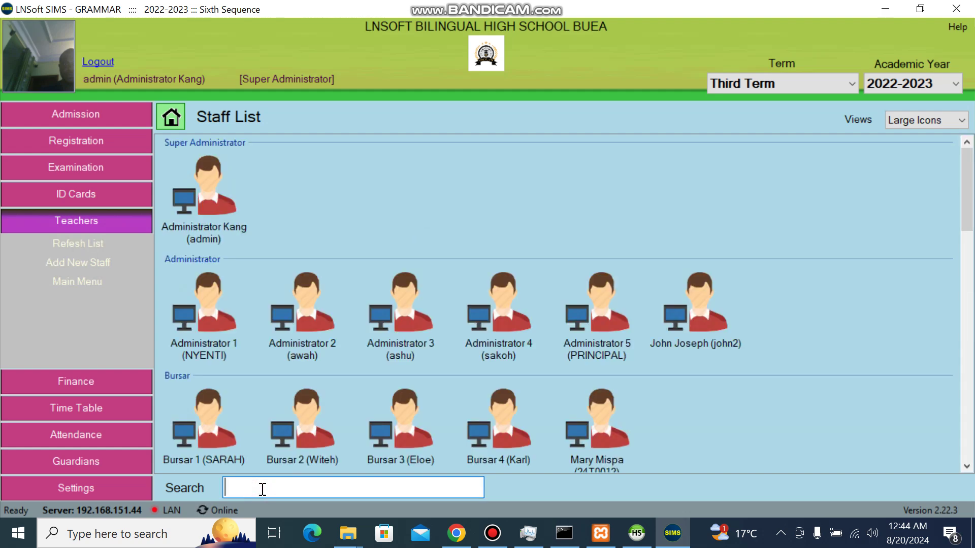
{"action": "type", "text": "mis"}
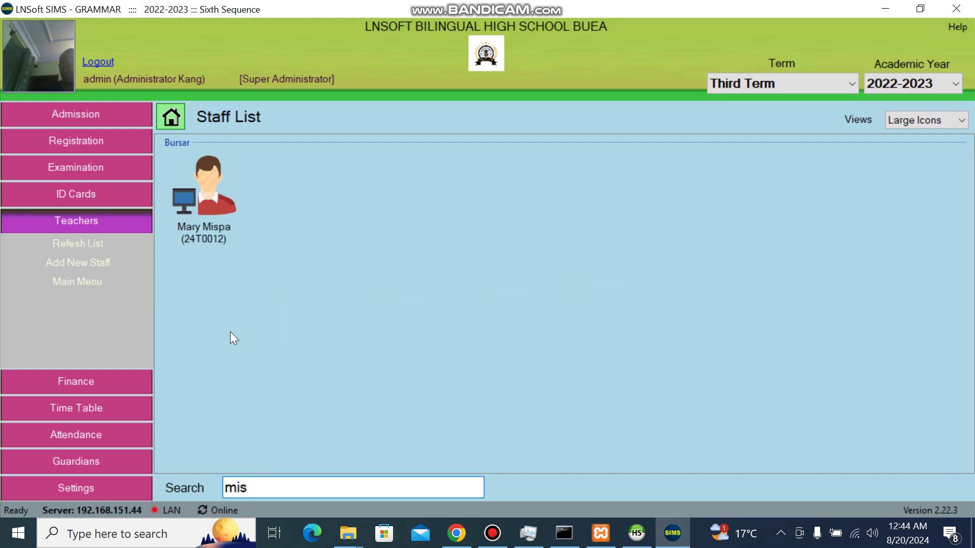
{"action": "right_click", "coordinate": [219, 219]}
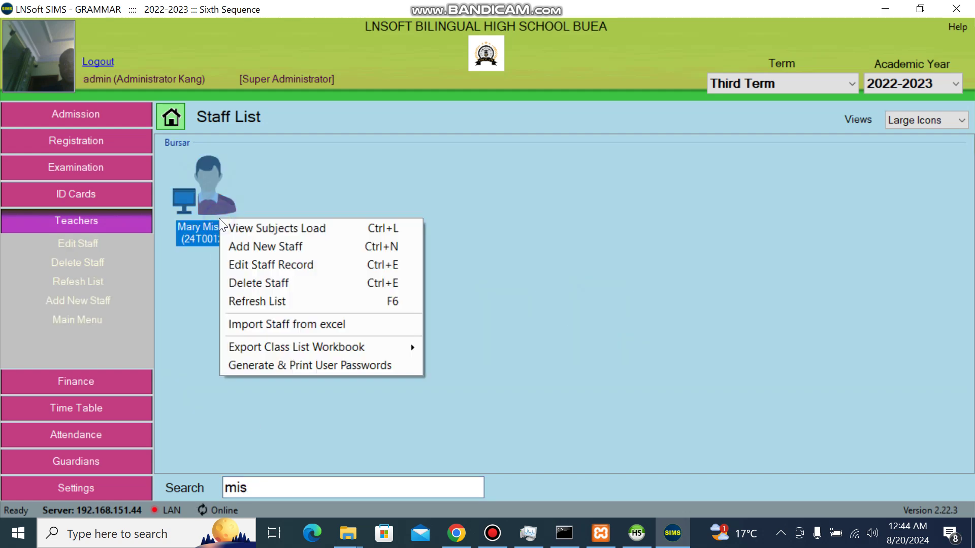
Step: Edit the bursar's record, replacing her username and password, and save
{"action": "left_click", "coordinate": [284, 264]}
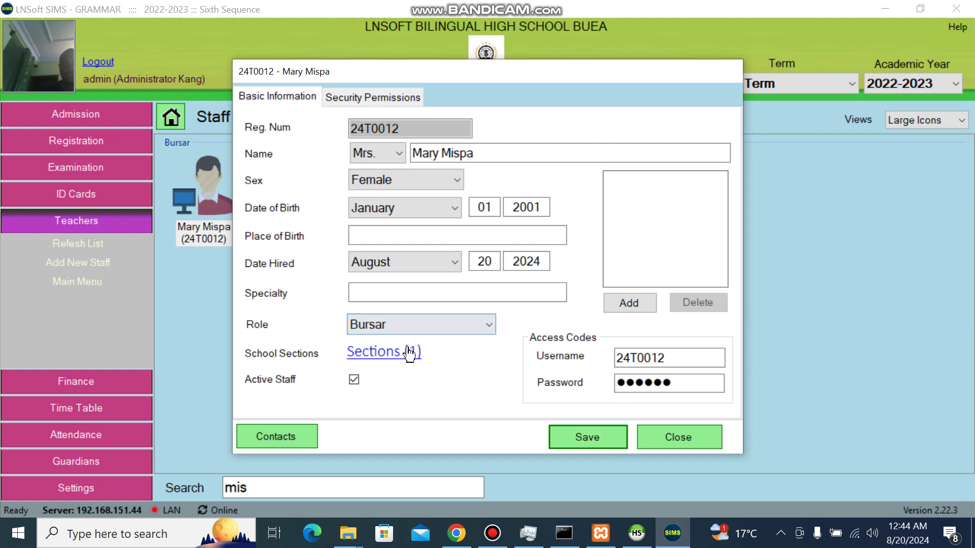
{"action": "left_click_drag", "start_coordinate": [677, 382], "coordinate": [609, 391]}
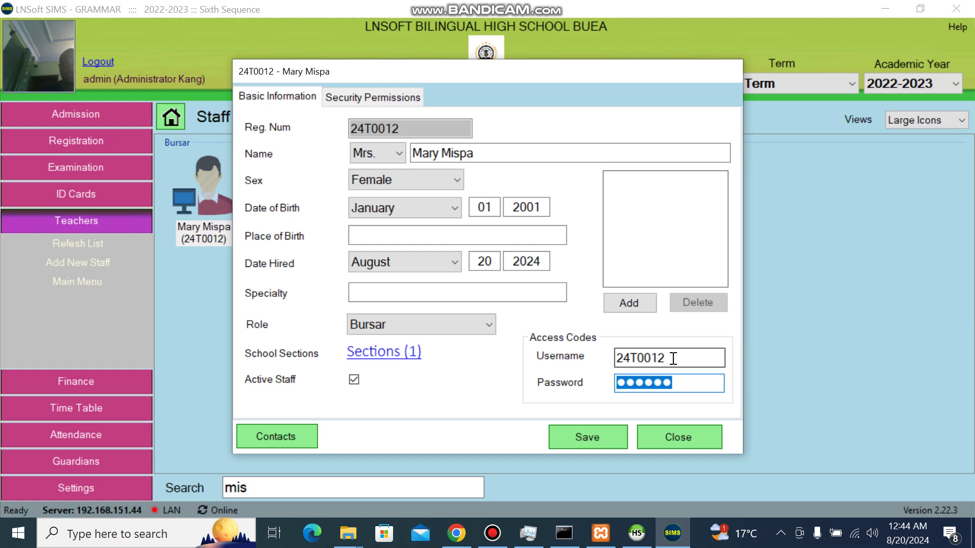
{"action": "left_click_drag", "start_coordinate": [672, 357], "coordinate": [581, 371]}
{"action": "type", "text": "mispa"}
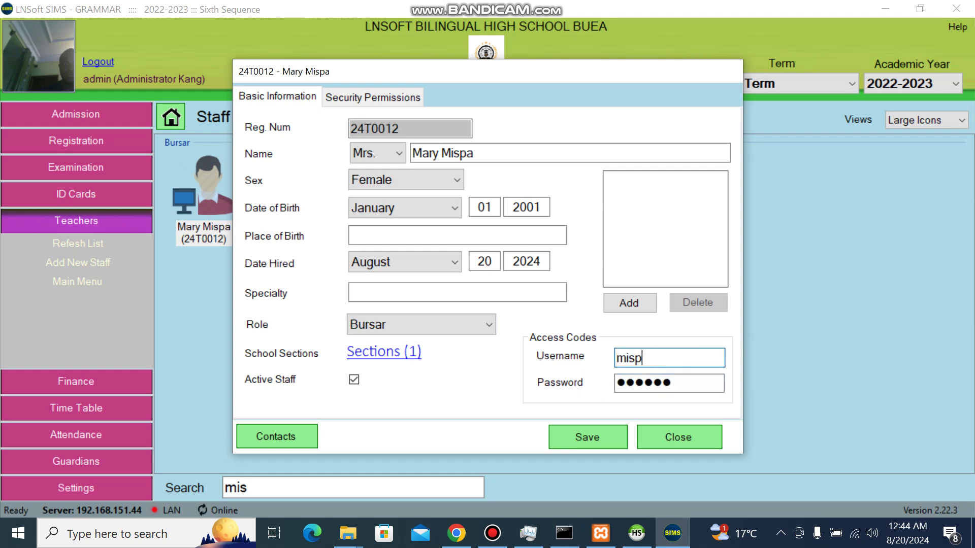
{"action": "double_click", "coordinate": [628, 355]}
{"action": "left_click_drag", "start_coordinate": [687, 379], "coordinate": [616, 395]}
{"action": "type", "text": "12345"}
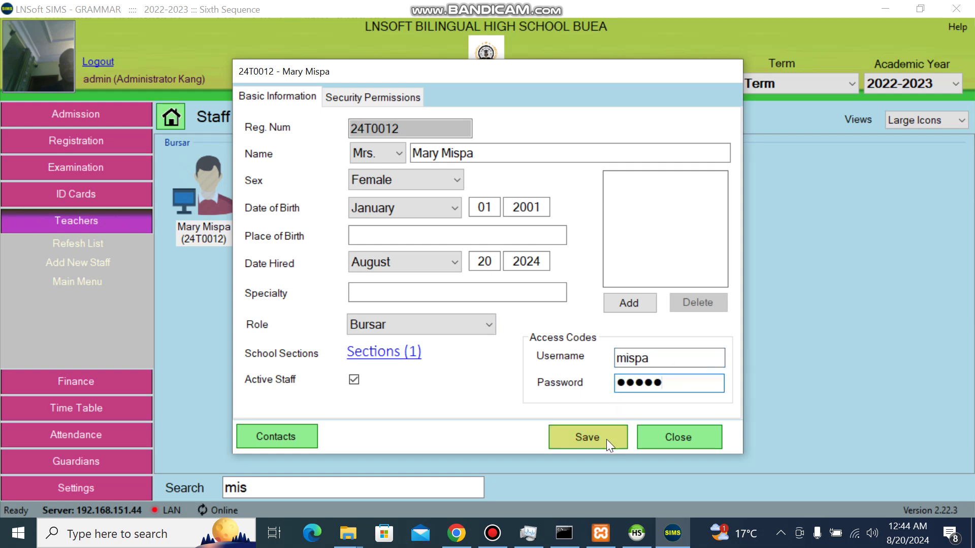
{"action": "left_click", "coordinate": [606, 440]}
{"action": "left_click", "coordinate": [500, 300]}
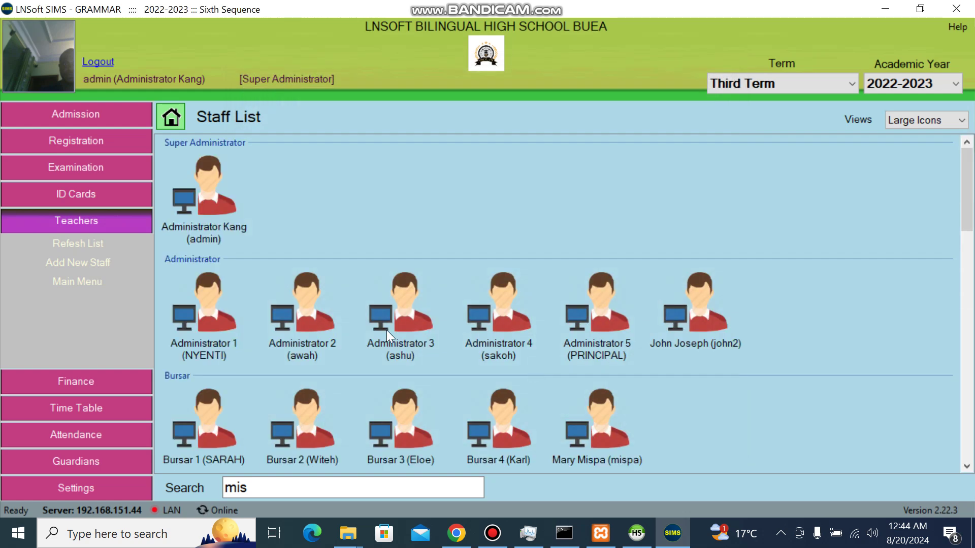
Step: In her staff record, grant access to all five school sections, including Commercial and Technical Industrial
{"action": "left_click", "coordinate": [559, 461]}
{"action": "right_click", "coordinate": [558, 461]}
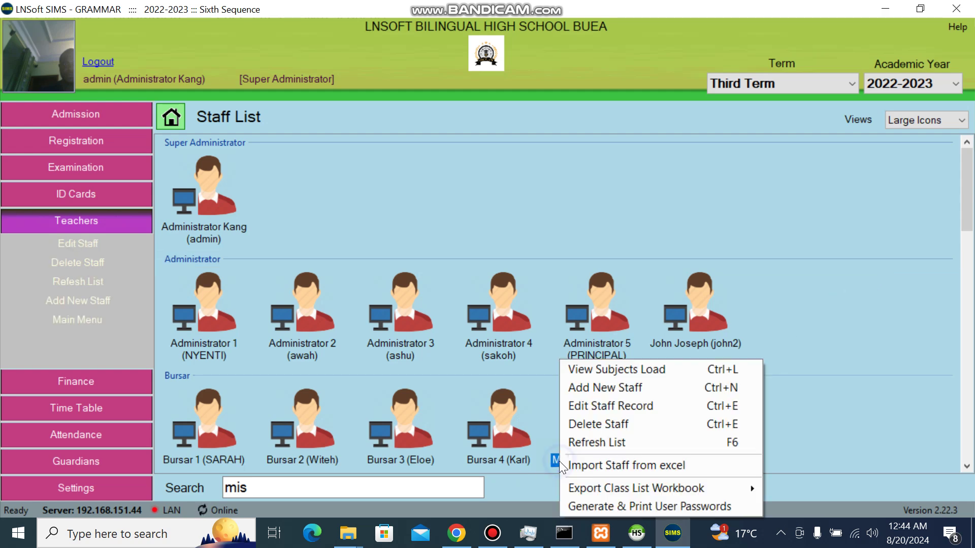
{"action": "left_click", "coordinate": [617, 409]}
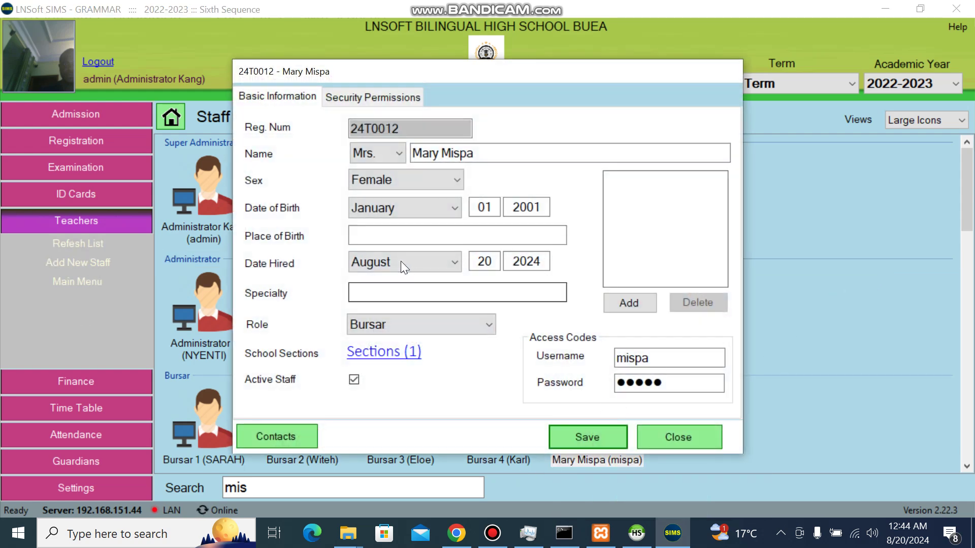
{"action": "left_click", "coordinate": [391, 354]}
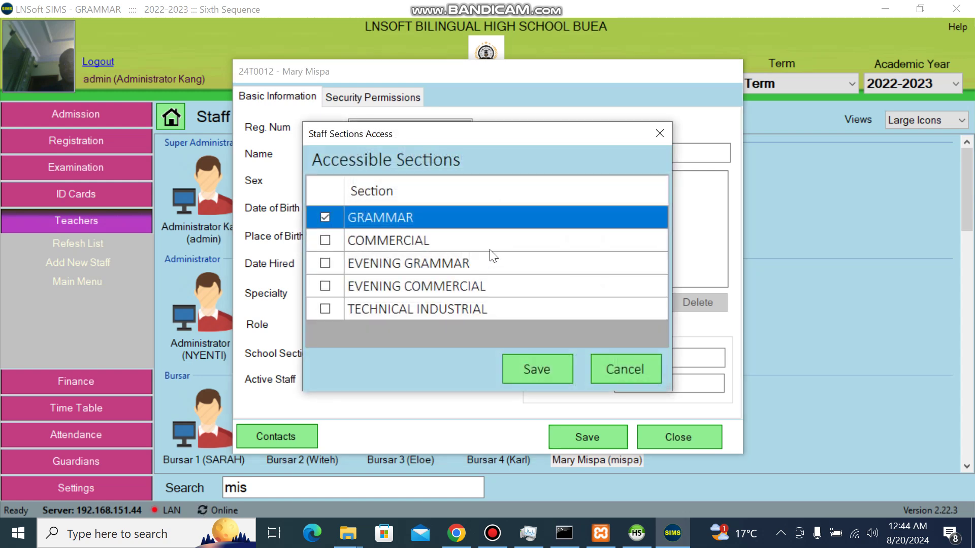
{"action": "left_click", "coordinate": [325, 240]}
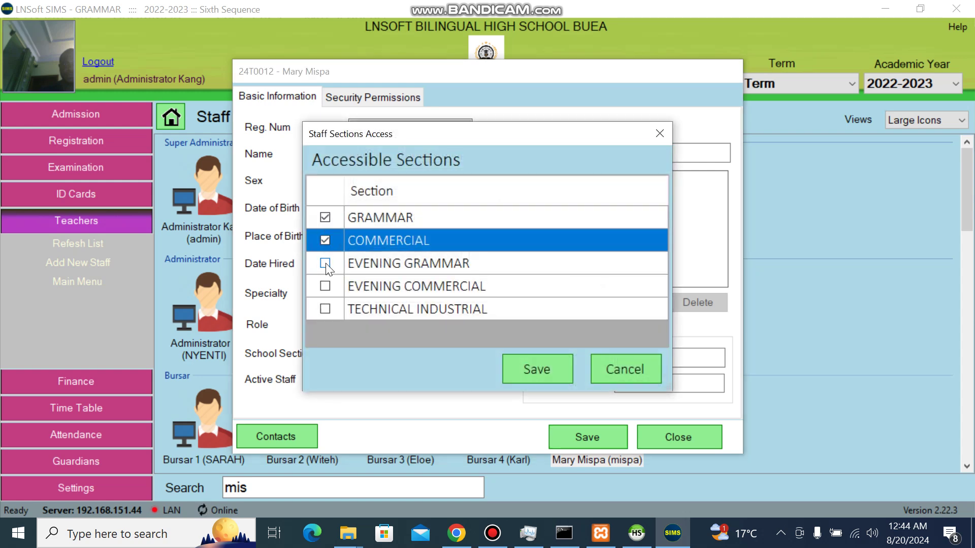
{"action": "left_click", "coordinate": [325, 263]}
{"action": "left_click", "coordinate": [325, 286]}
{"action": "left_click", "coordinate": [325, 309]}
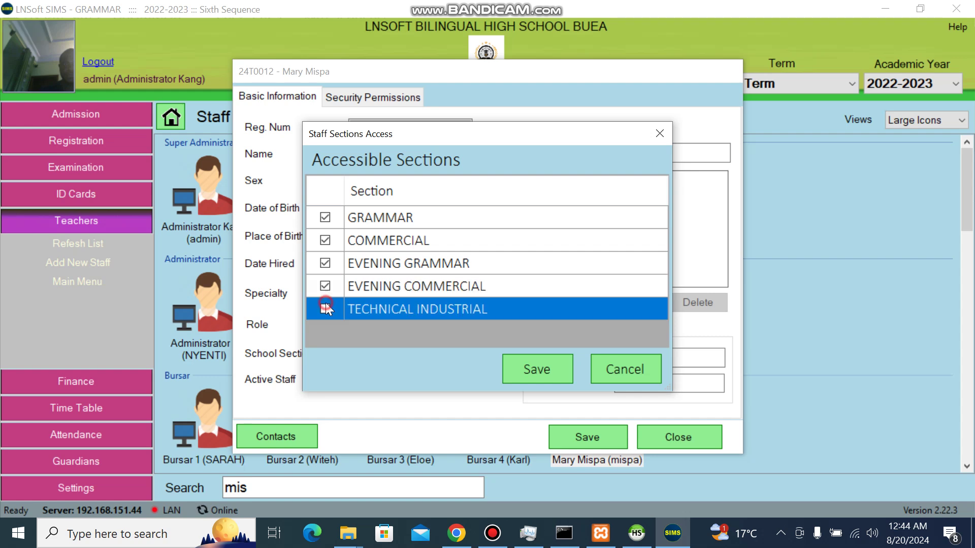
{"action": "left_click", "coordinate": [556, 374]}
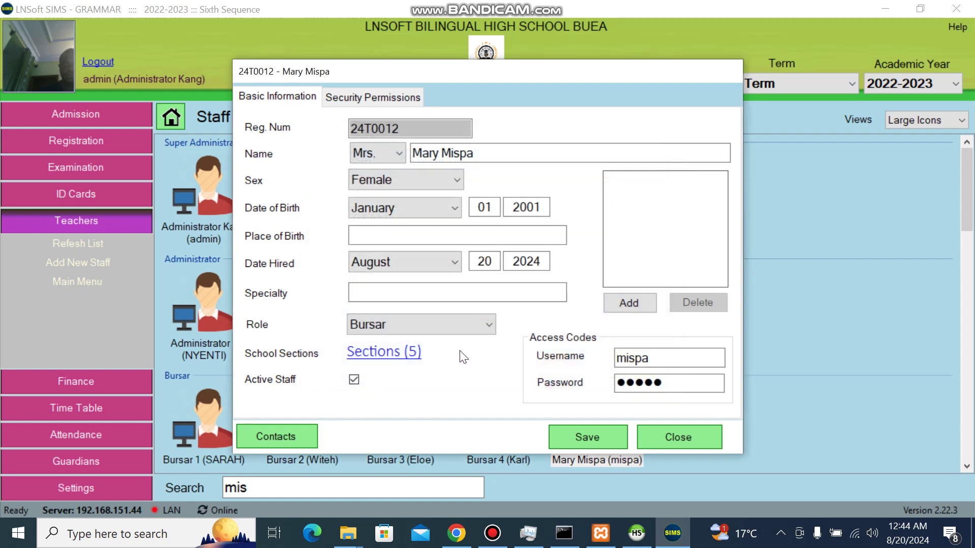
Step: Change her role to User and save the staff record
{"action": "left_click", "coordinate": [431, 328]}
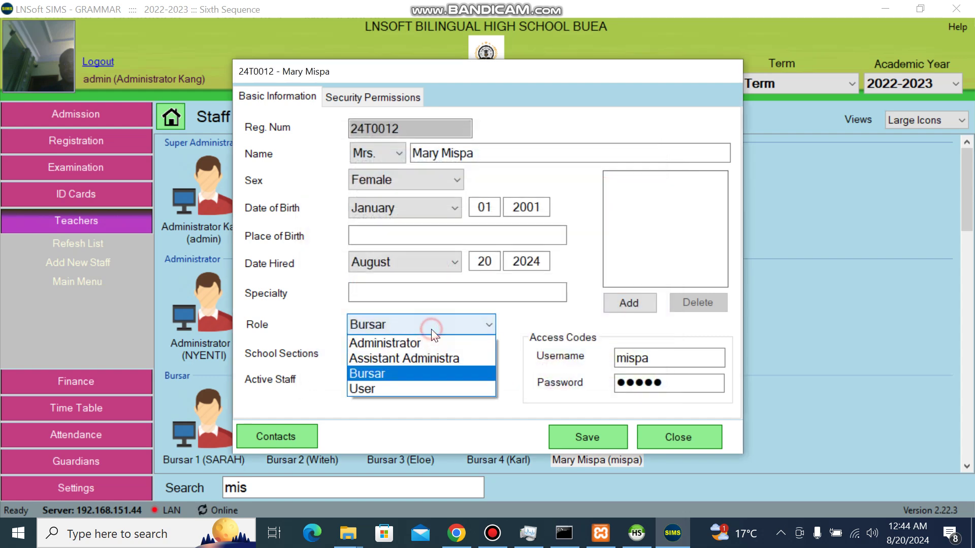
{"action": "left_click", "coordinate": [367, 390]}
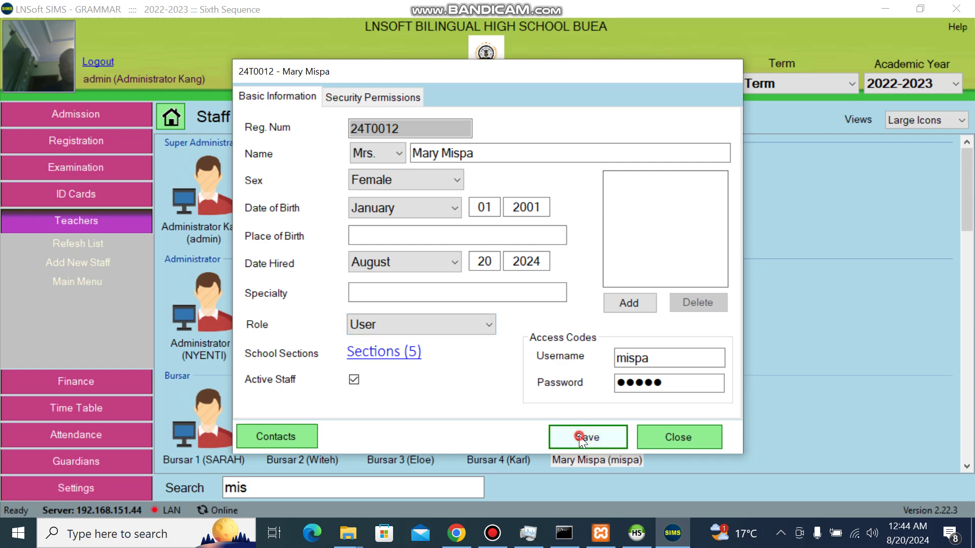
{"action": "left_click", "coordinate": [579, 436]}
{"action": "key", "text": "Return"}
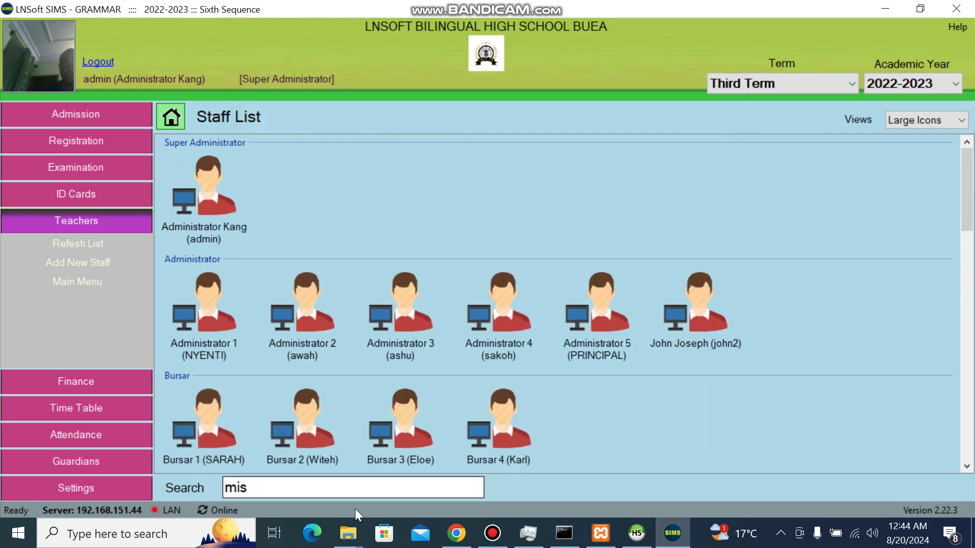
Step: Search the staff list for 'misp' and bring up the matching entry's actions
{"action": "left_click", "coordinate": [356, 490]}
{"action": "type", "text": "misp"}
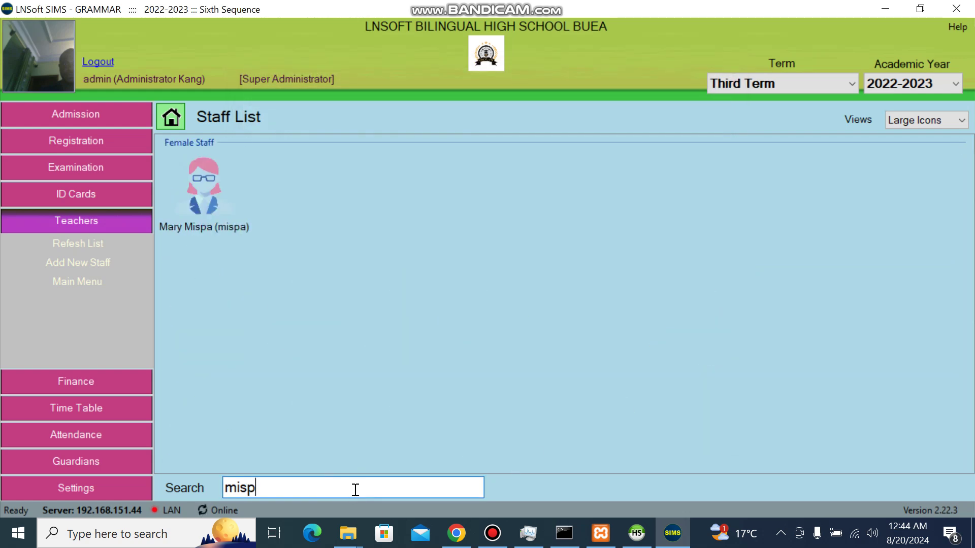
{"action": "left_click", "coordinate": [218, 216]}
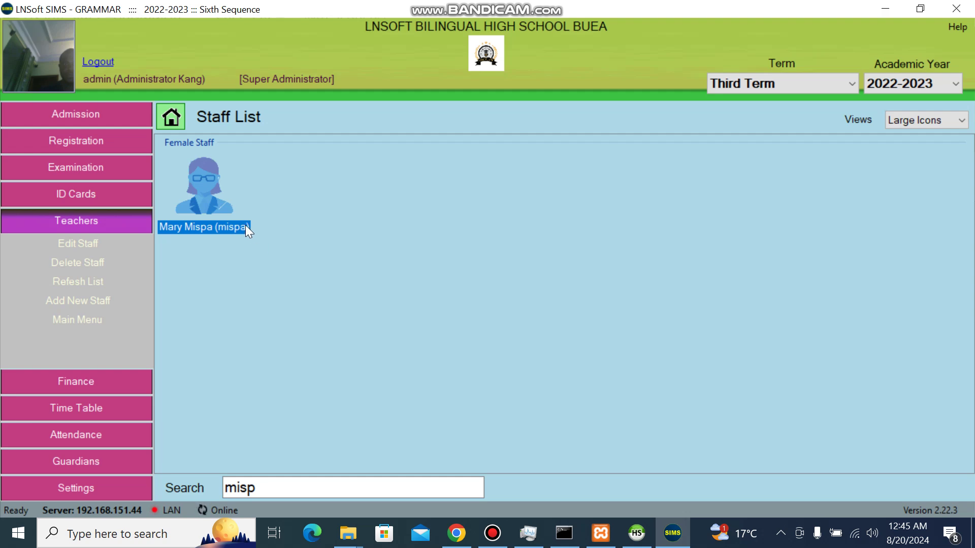
{"action": "right_click", "coordinate": [208, 218]}
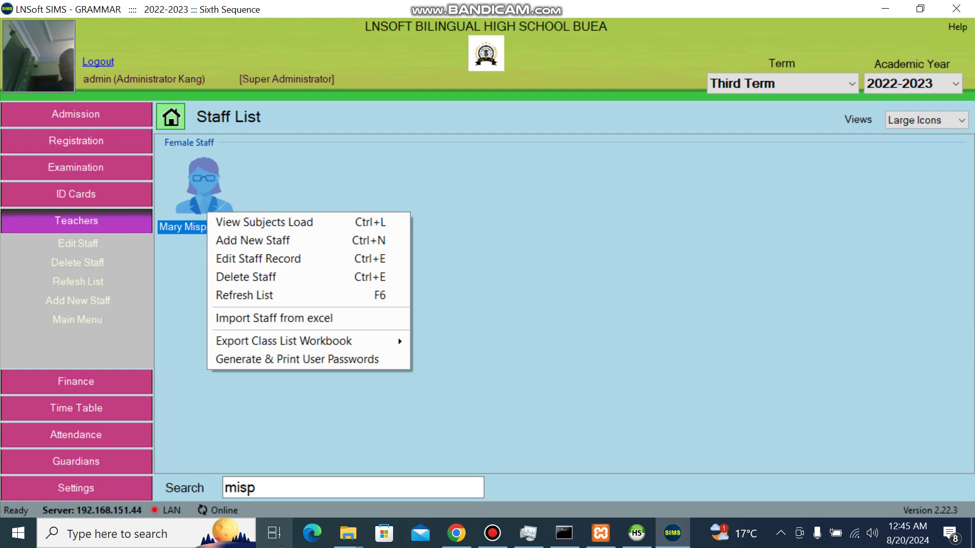
Step: Change the search to 'mis' and open the female staff member's action menu
{"action": "left_click", "coordinate": [276, 488]}
{"action": "key", "text": "BackSpace"}
{"action": "key", "text": "BackSpace"}
{"action": "key", "text": "BackSpace"}
{"action": "key", "text": "BackSpace"}
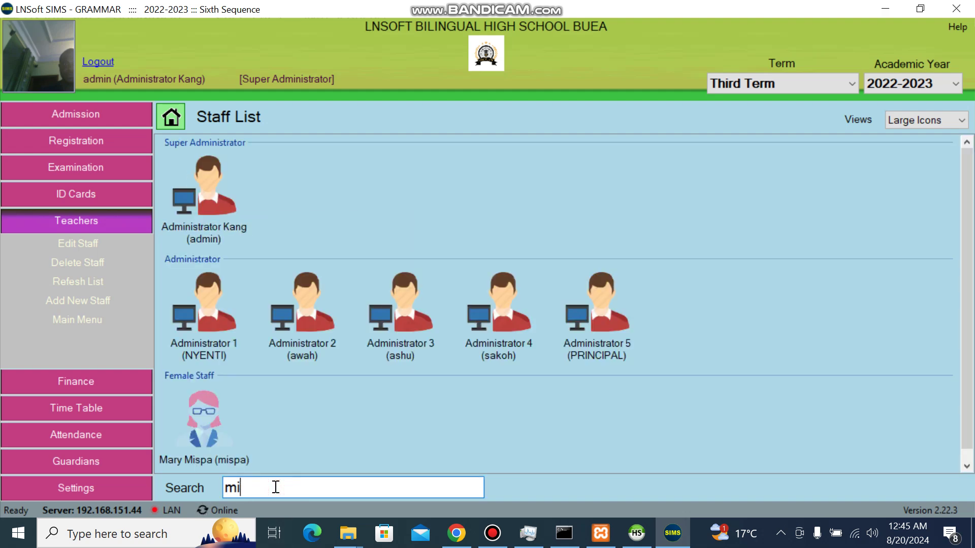
{"action": "type", "text": "mis"}
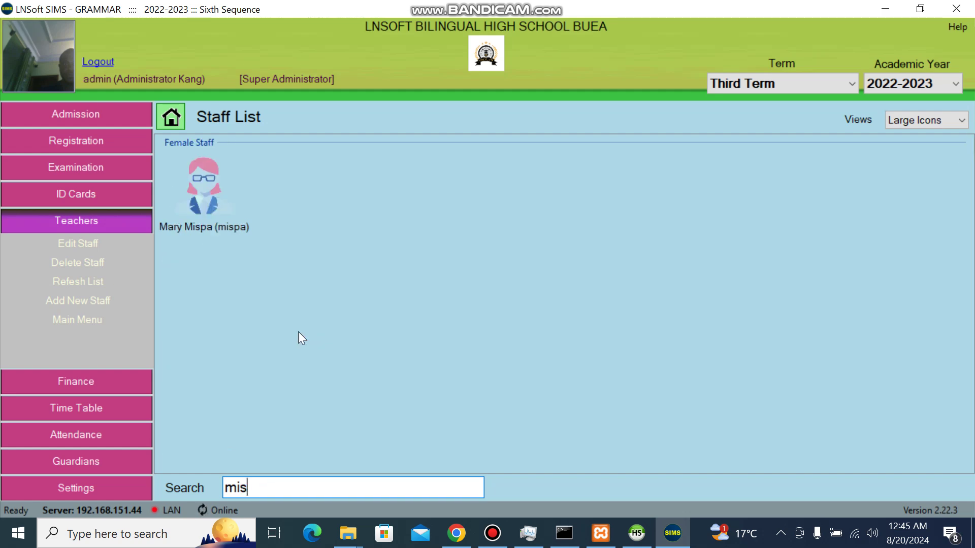
{"action": "left_click", "coordinate": [226, 226]}
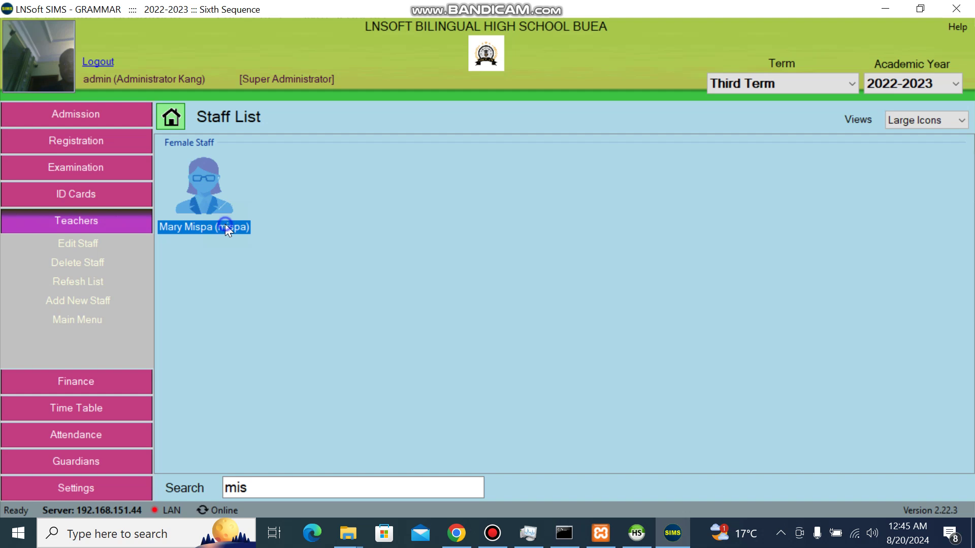
{"action": "right_click", "coordinate": [225, 224]}
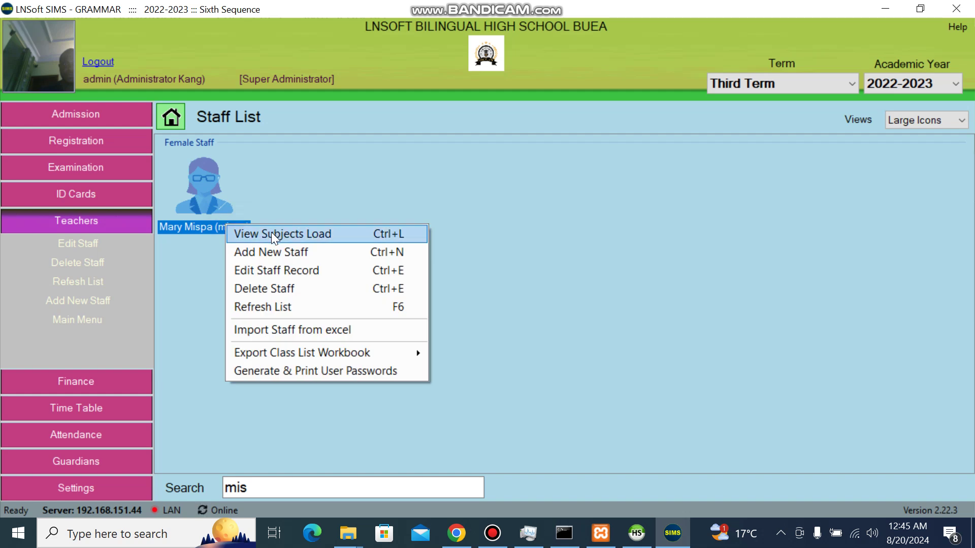
Step: From View Subjects Load, allot Form 2 PHYSICAL EDU. to the teacher
{"action": "left_click", "coordinate": [271, 232]}
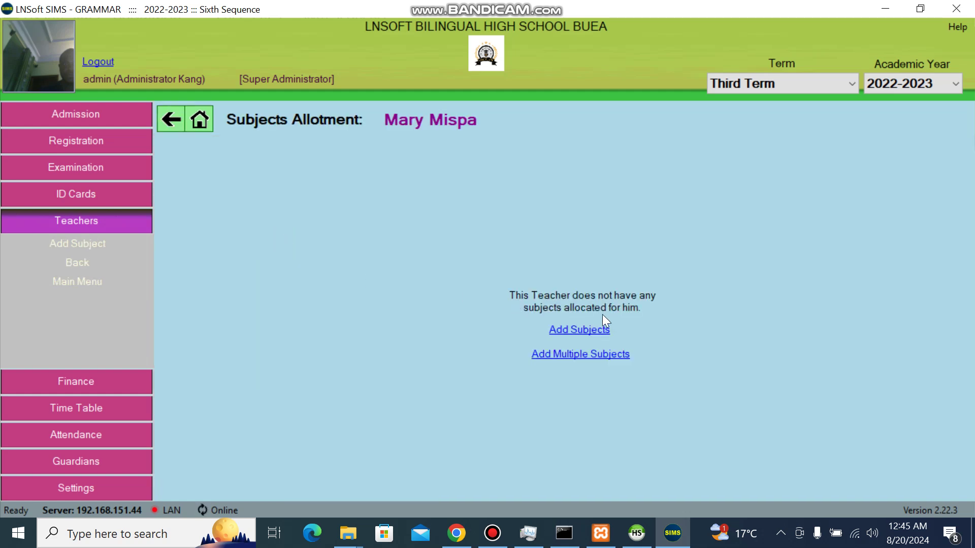
{"action": "left_click", "coordinate": [592, 330]}
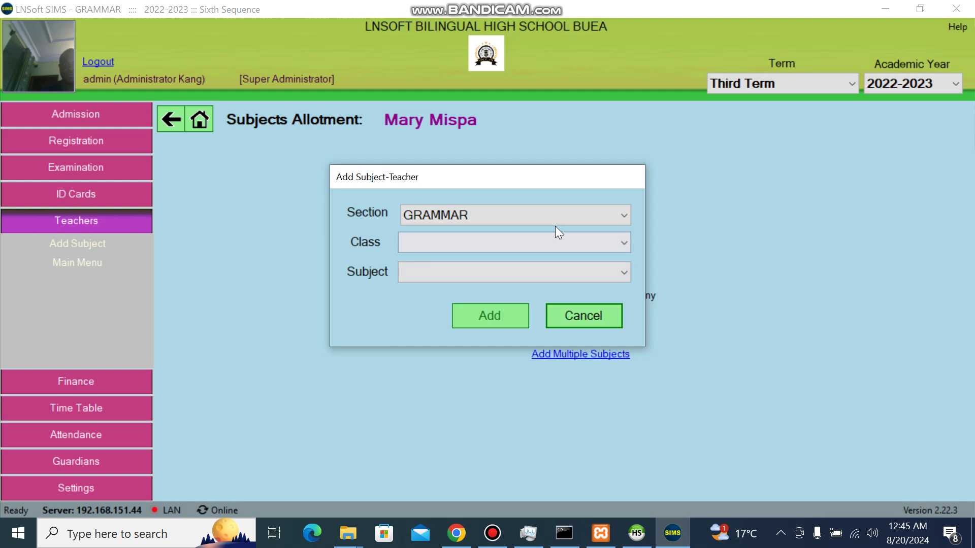
{"action": "left_click", "coordinate": [544, 243]}
{"action": "left_click", "coordinate": [468, 276]}
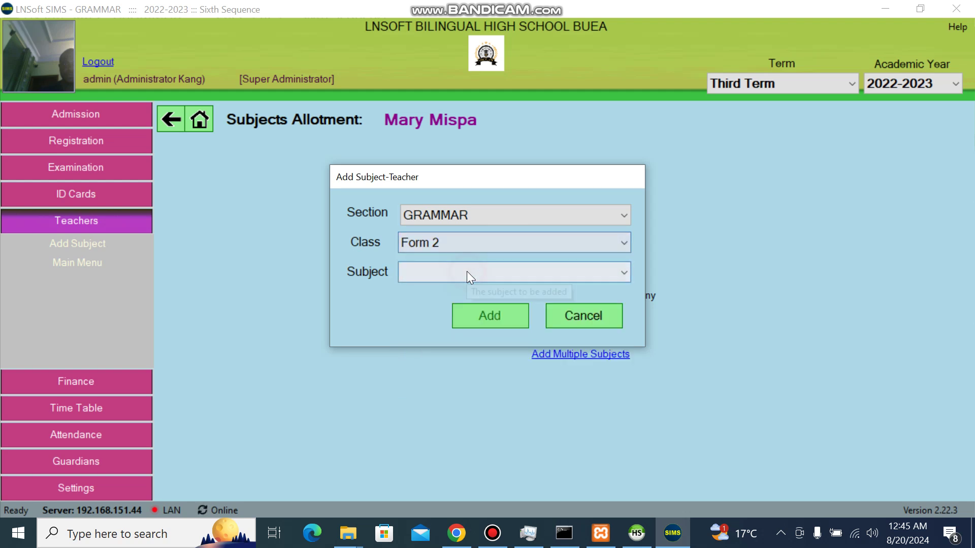
{"action": "left_click", "coordinate": [485, 275]}
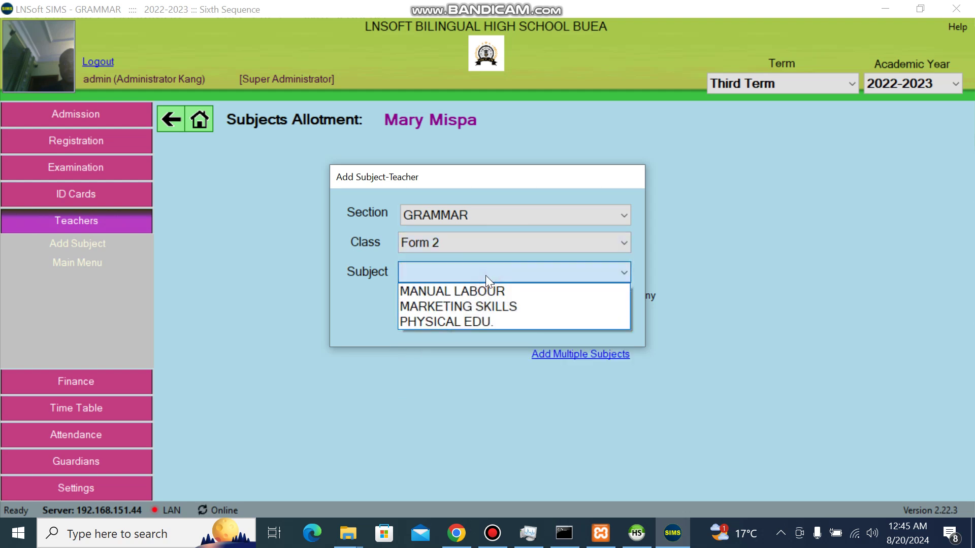
{"action": "left_click", "coordinate": [452, 322]}
{"action": "left_click", "coordinate": [497, 322]}
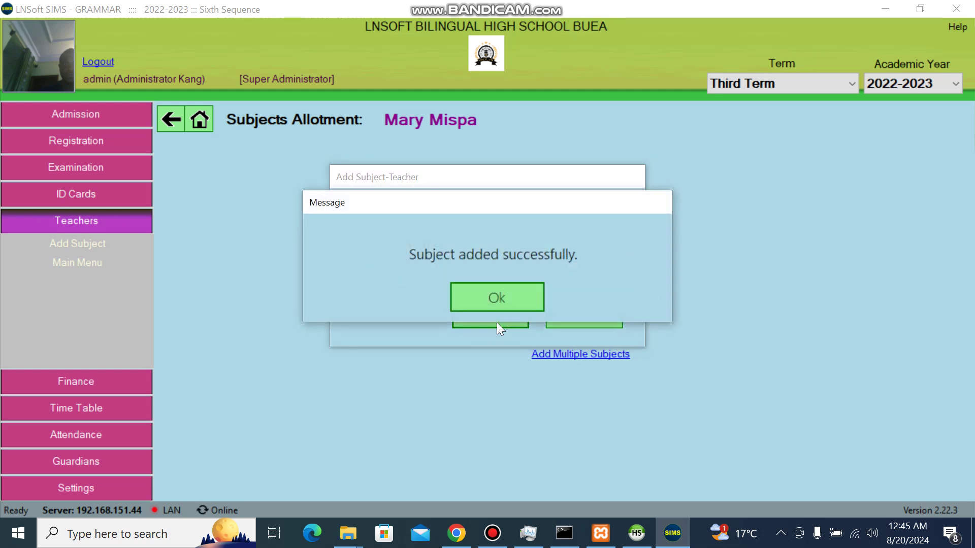
{"action": "key", "text": "Return"}
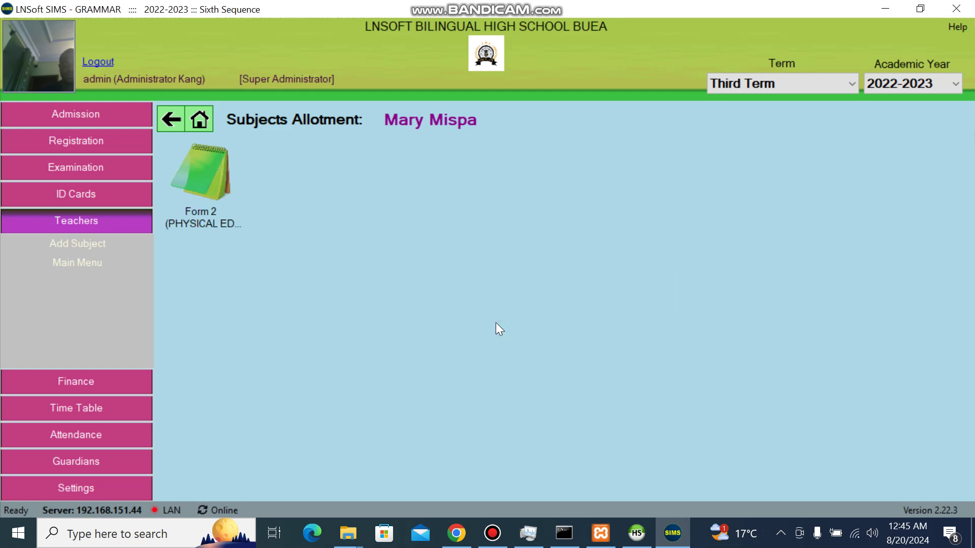
Step: Use Add From Many Classes to allot CHEMISTRY for Form 3
{"action": "right_click", "coordinate": [474, 306]}
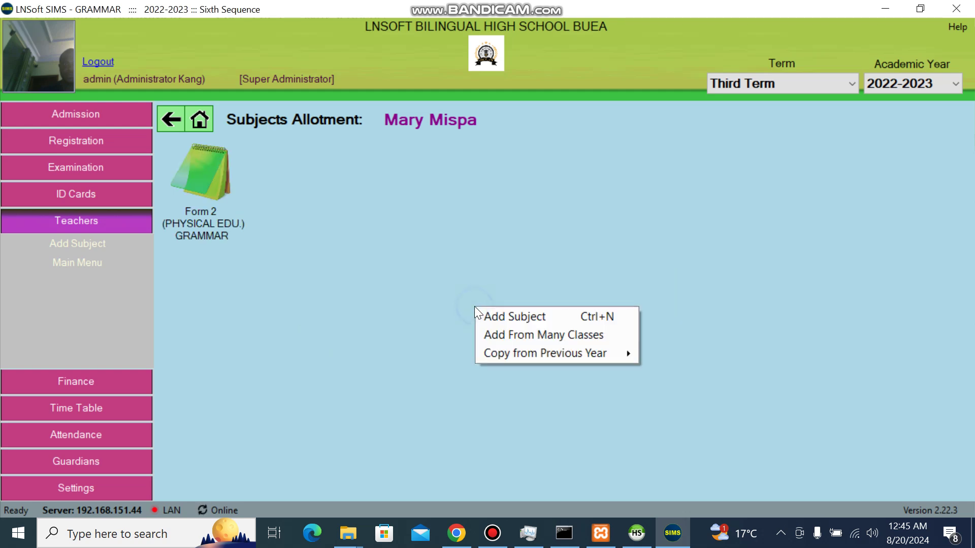
{"action": "left_click", "coordinate": [531, 336]}
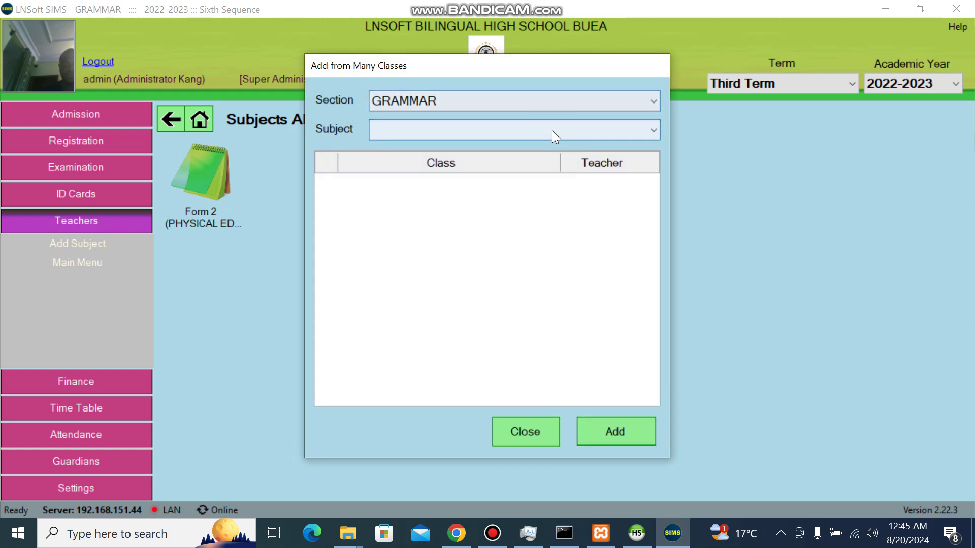
{"action": "left_click", "coordinate": [553, 130]}
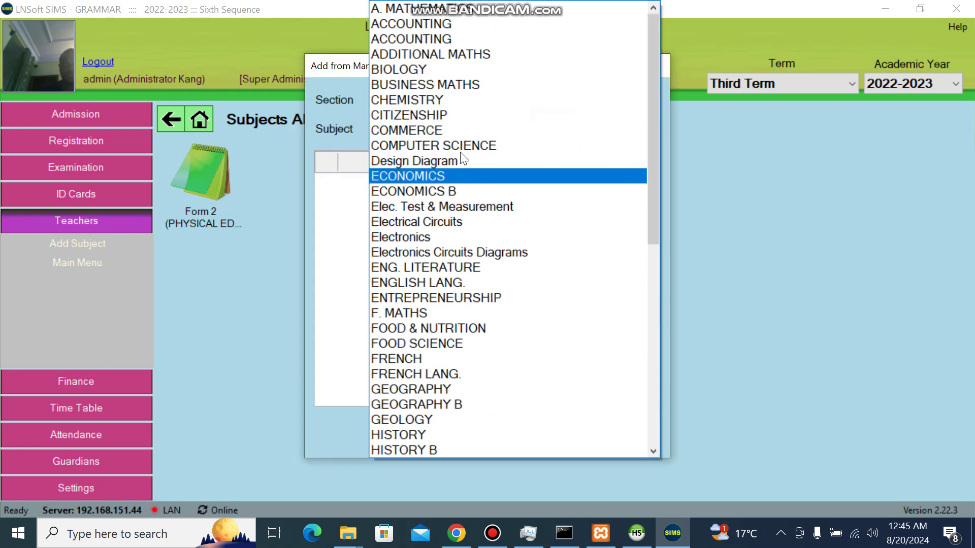
{"action": "left_click", "coordinate": [438, 100]}
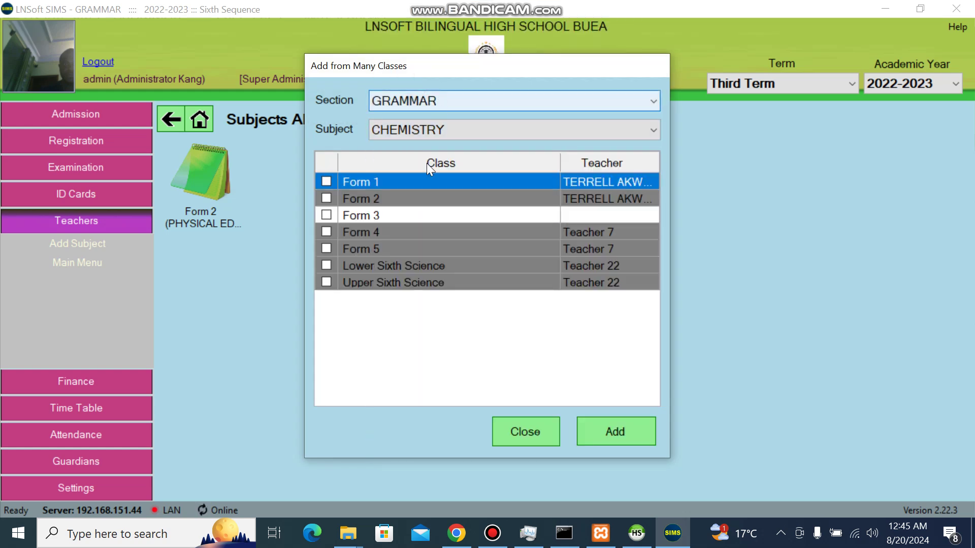
{"action": "left_click", "coordinate": [328, 217]}
{"action": "left_click", "coordinate": [326, 215]}
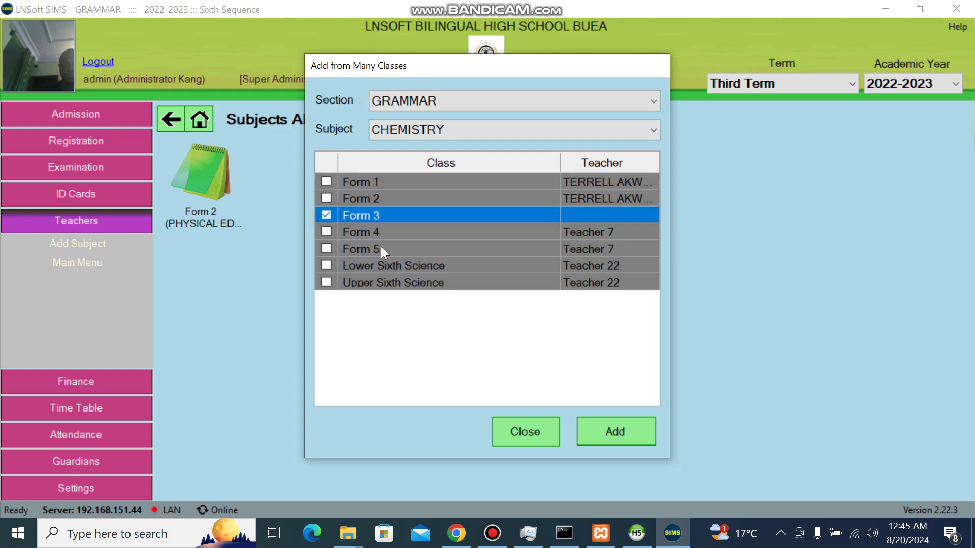
{"action": "left_click", "coordinate": [591, 433]}
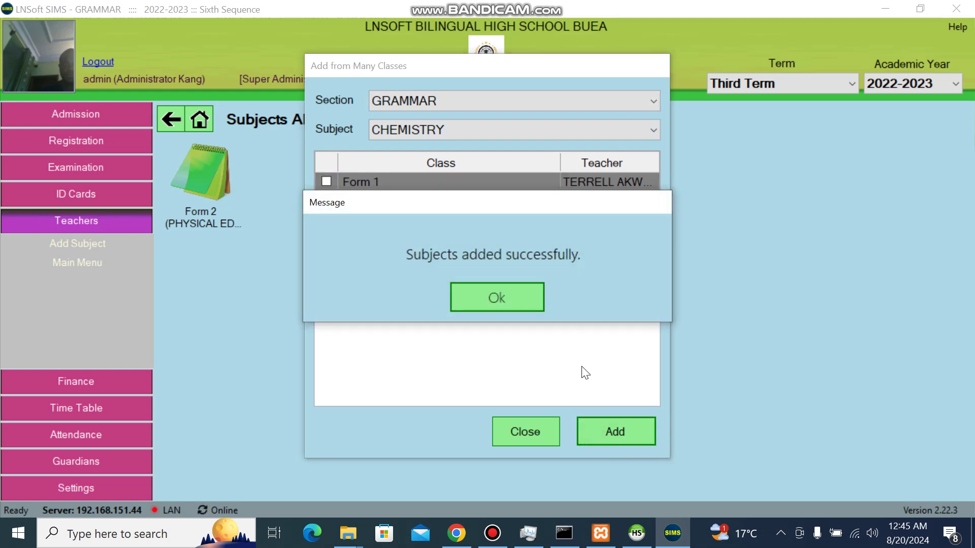
{"action": "left_click", "coordinate": [539, 305]}
Step: Allot ENTREPRENEURSHIP to O/L 1, O/L 2, O/L 3 Commercial and A/L Commercial
{"action": "right_click", "coordinate": [537, 303]}
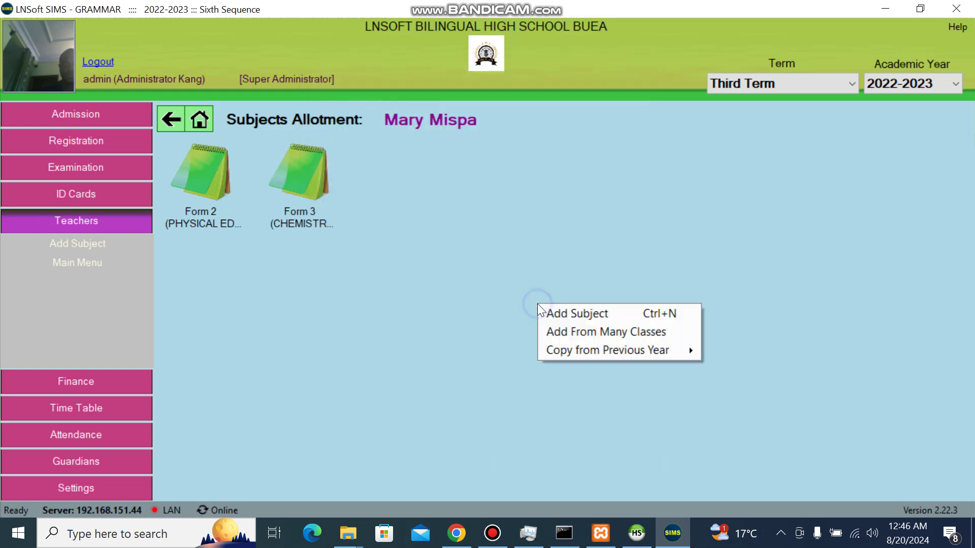
{"action": "left_click", "coordinate": [588, 327]}
{"action": "left_click", "coordinate": [556, 133]}
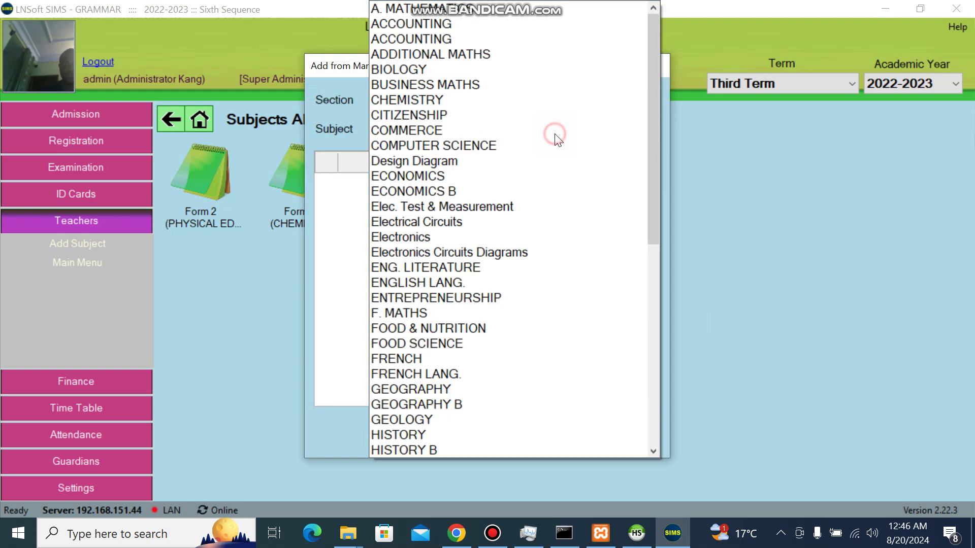
{"action": "left_click", "coordinate": [460, 298]}
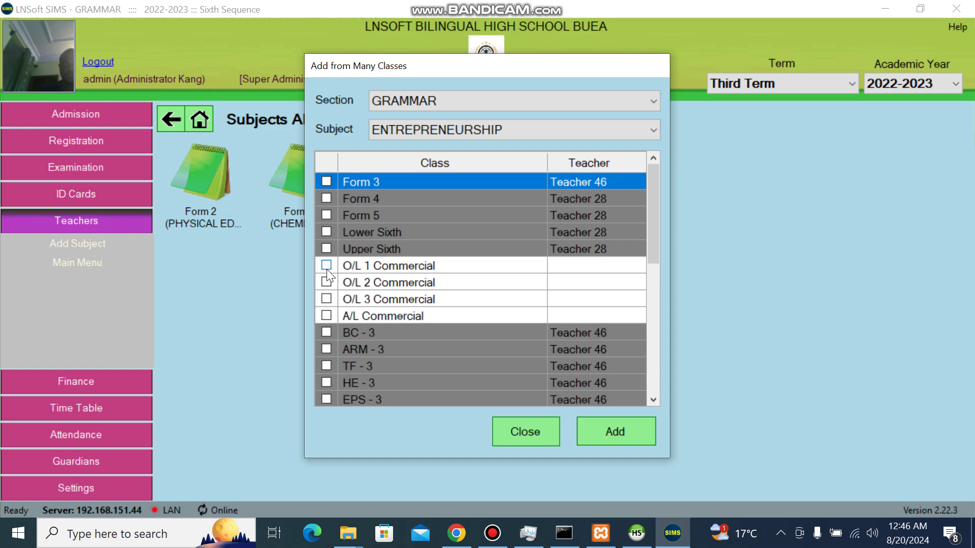
{"action": "left_click", "coordinate": [326, 266]}
{"action": "left_click", "coordinate": [326, 282]}
{"action": "left_click", "coordinate": [326, 299]}
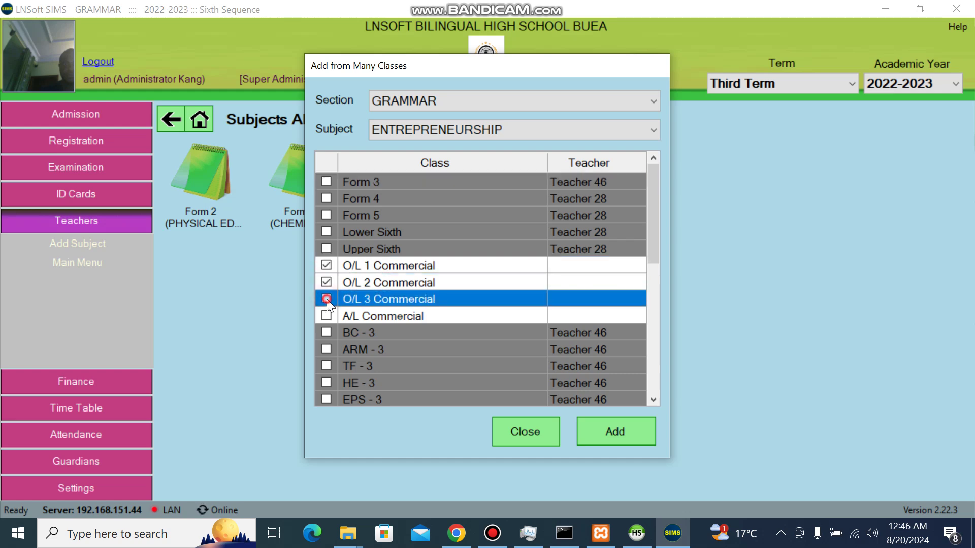
{"action": "left_click", "coordinate": [327, 316]}
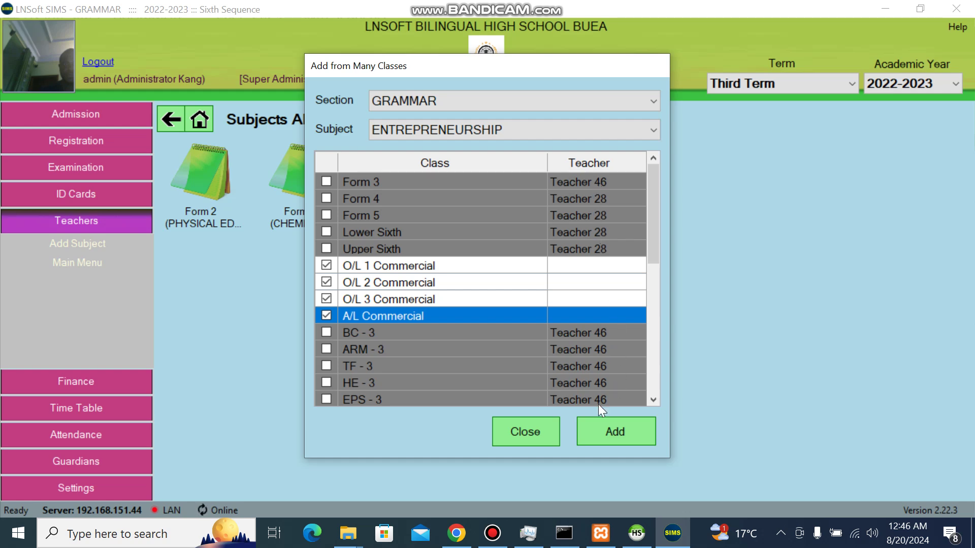
{"action": "left_click", "coordinate": [622, 428]}
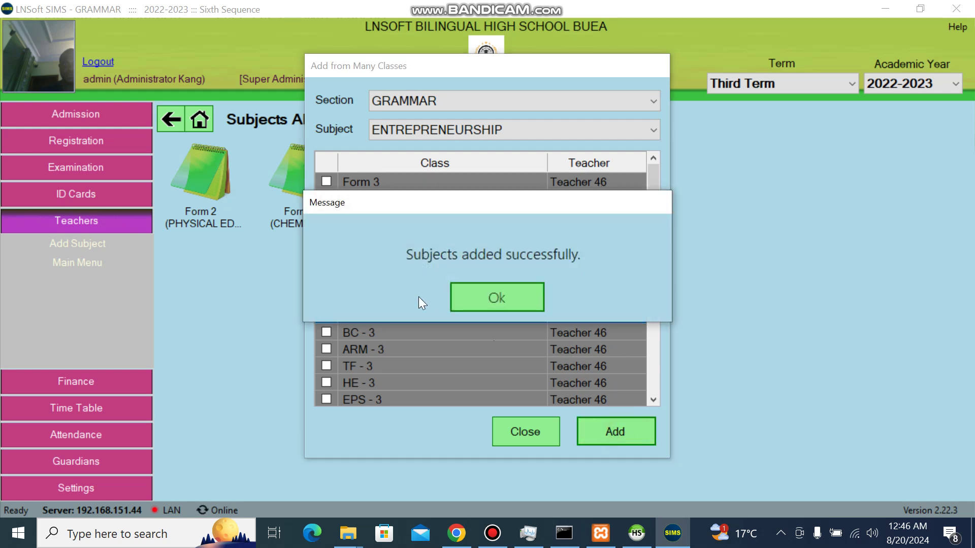
{"action": "key", "text": "Return"}
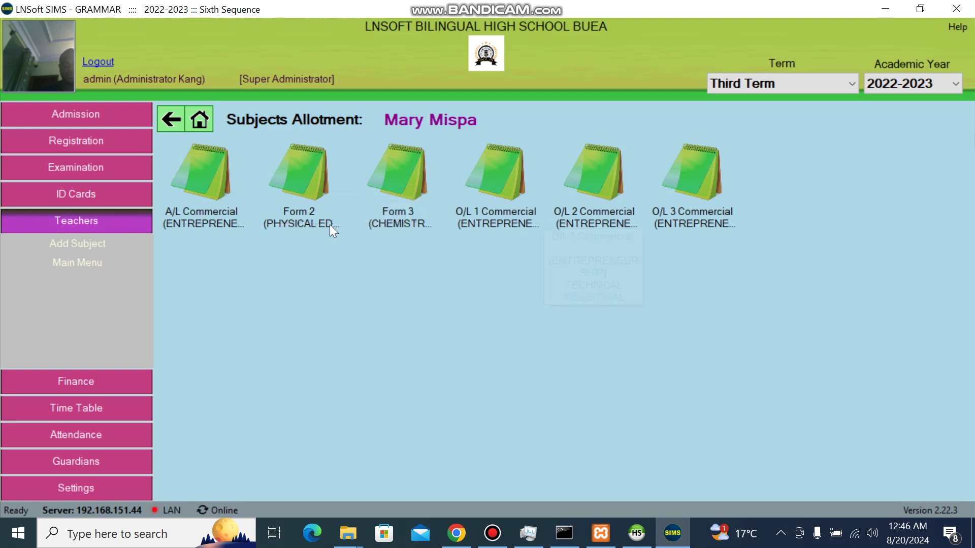
Step: Return to the Staff List and clear the search to show all staff
{"action": "left_click", "coordinate": [171, 123]}
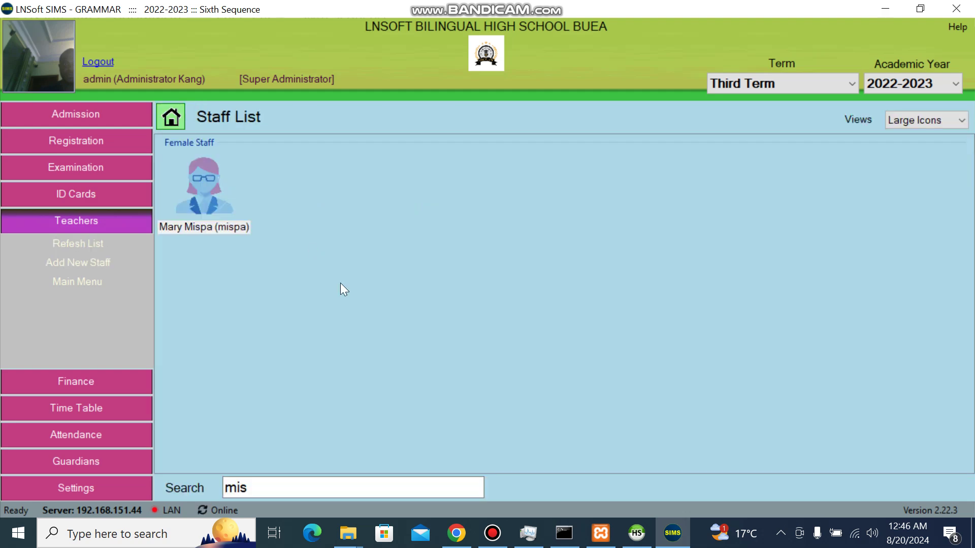
{"action": "left_click", "coordinate": [274, 482]}
{"action": "key", "text": "BackSpace"}
{"action": "key", "text": "BackSpace"}
{"action": "key", "text": "BackSpace"}
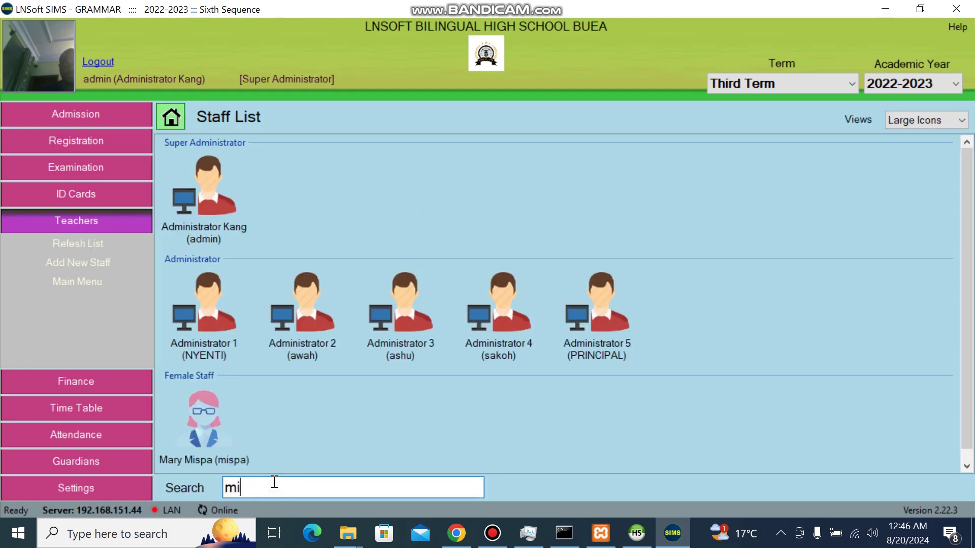
{"action": "left_click", "coordinate": [533, 196]}
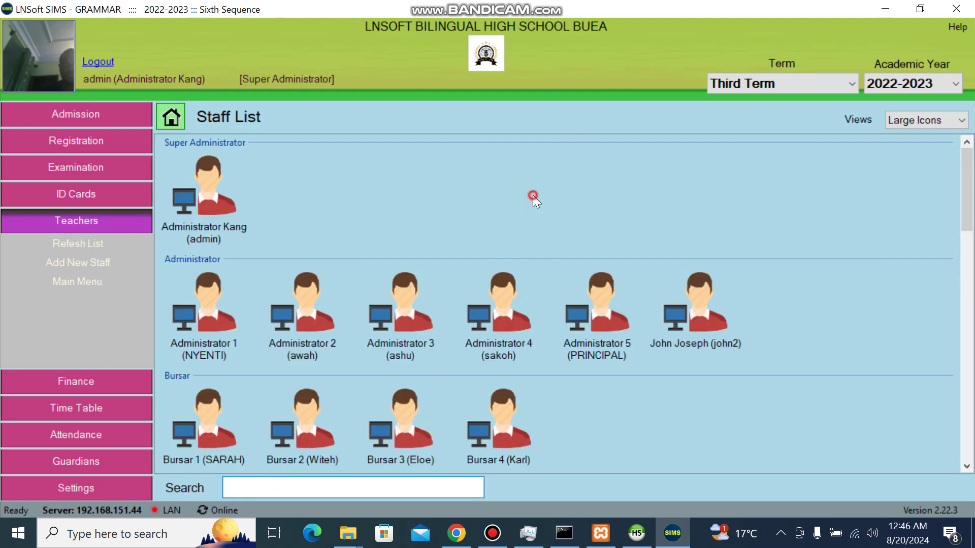
Step: Search for 'mis', bring up the female staff member's actions, then the Staff List's actions
{"action": "left_click", "coordinate": [298, 486]}
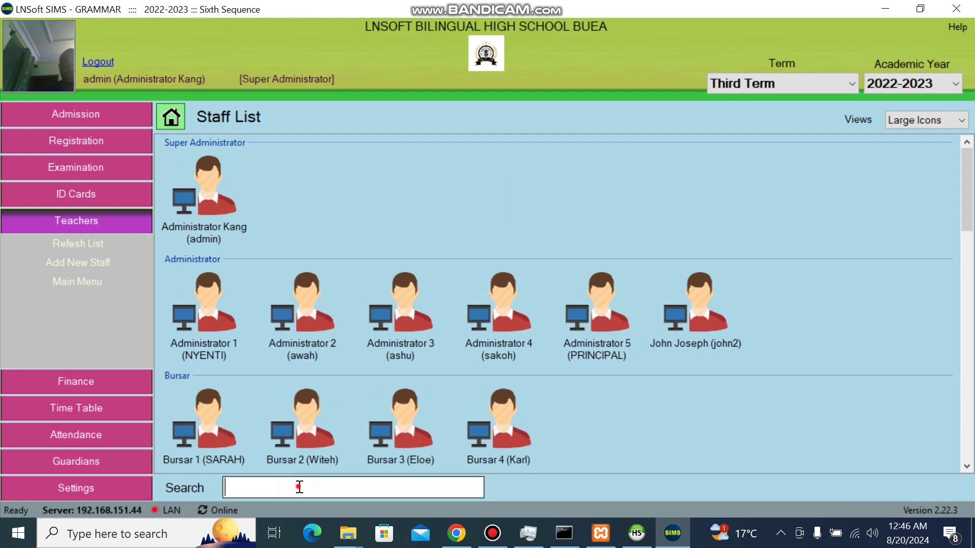
{"action": "type", "text": "mis"}
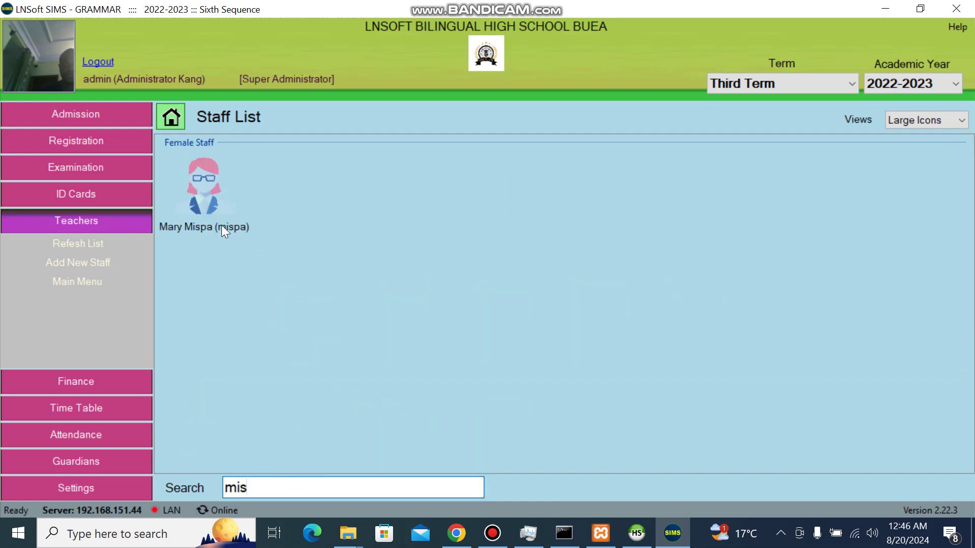
{"action": "left_click", "coordinate": [194, 230]}
{"action": "right_click", "coordinate": [194, 230]}
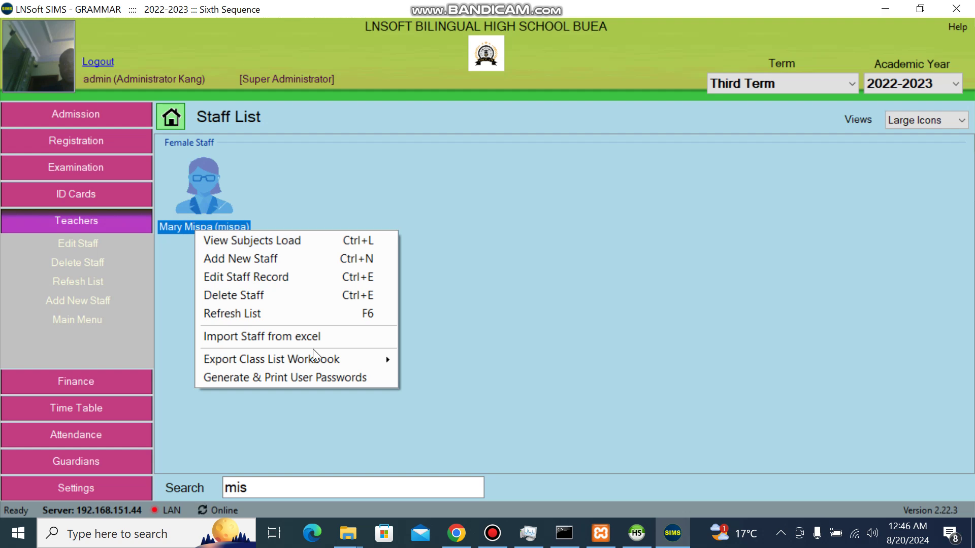
{"action": "right_click", "coordinate": [442, 242]}
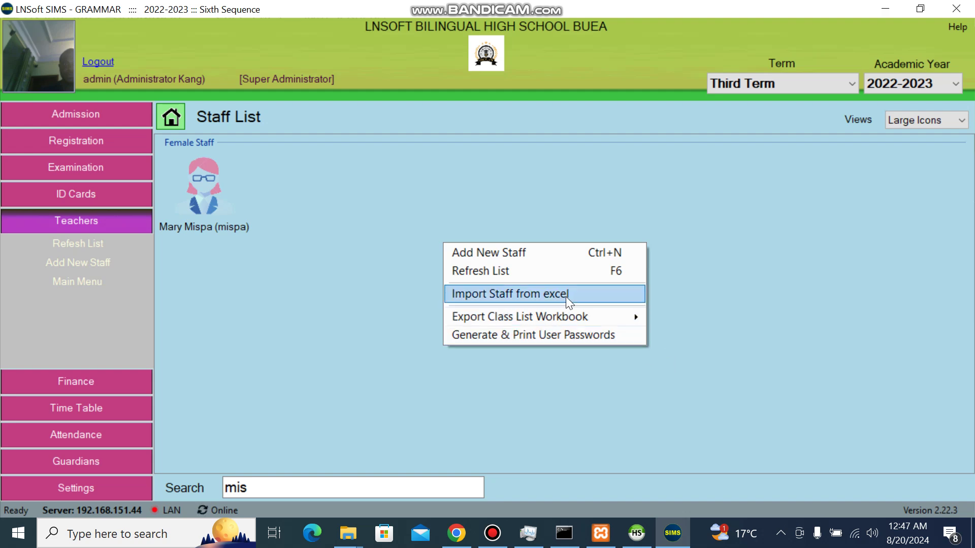
{"action": "double_click", "coordinate": [224, 215]}
{"action": "right_click", "coordinate": [312, 282]}
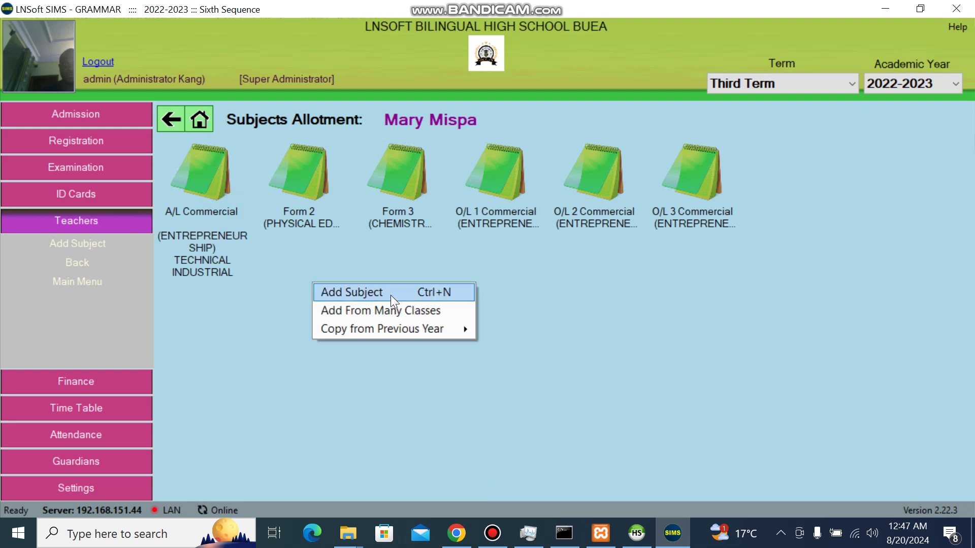
{"action": "mouse_move", "coordinate": [398, 328]}
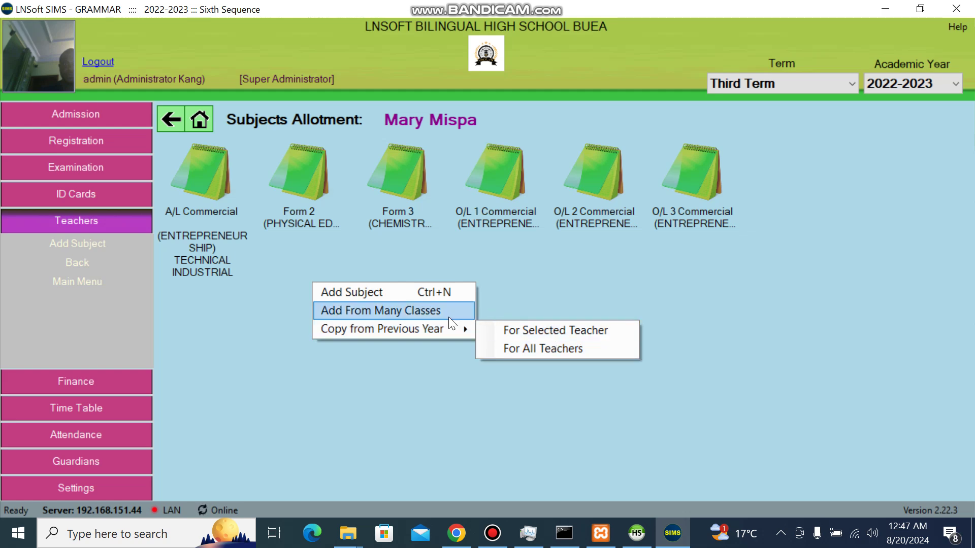
{"action": "left_click", "coordinate": [500, 270]}
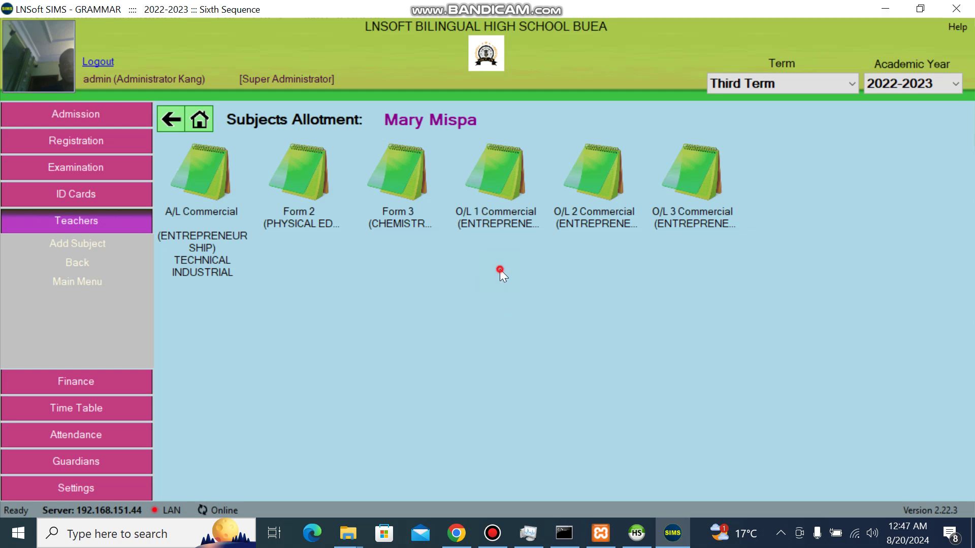
{"action": "left_click", "coordinate": [170, 120]}
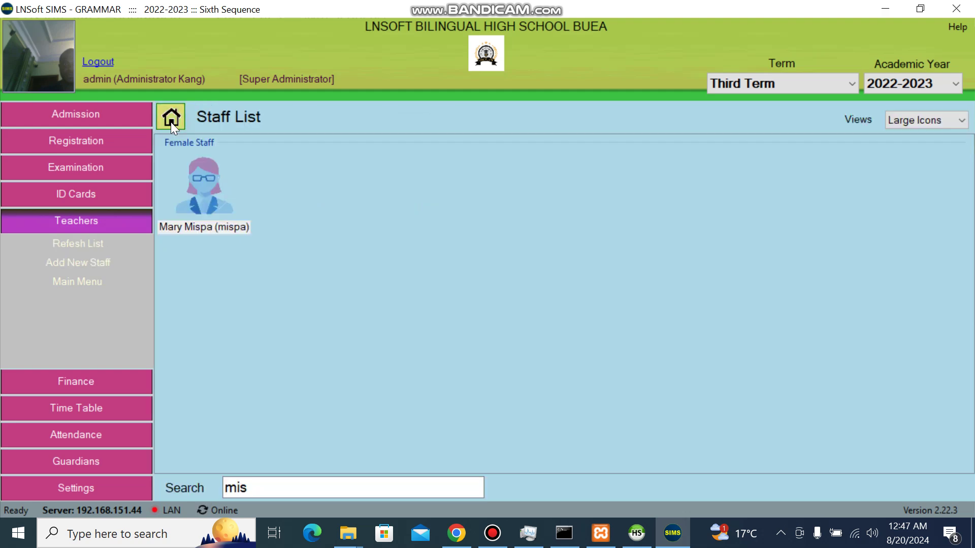
Step: Clear the staff search and choose Import Staff from excel from the Staff List menu
{"action": "left_click", "coordinate": [270, 486]}
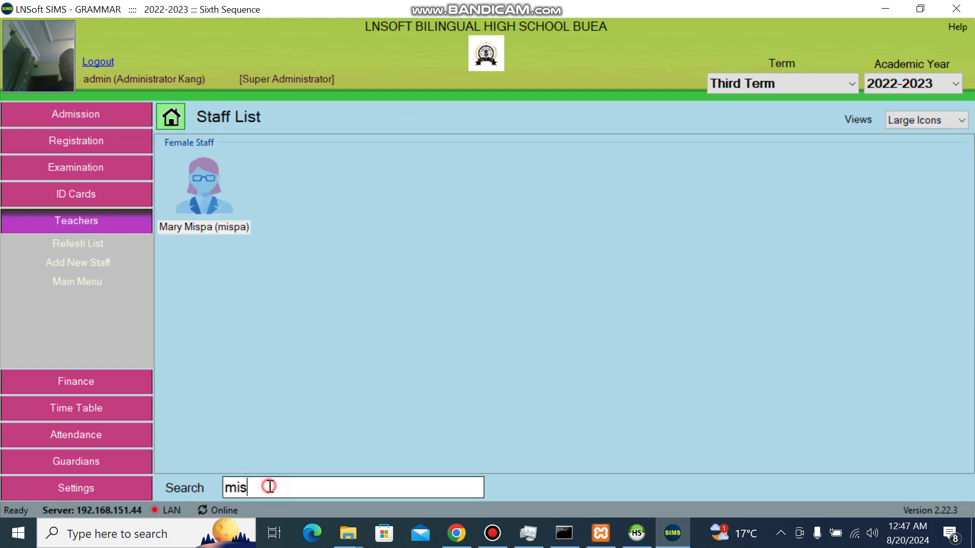
{"action": "key", "text": "BackSpace"}
{"action": "key", "text": "BackSpace"}
{"action": "key", "text": "BackSpace"}
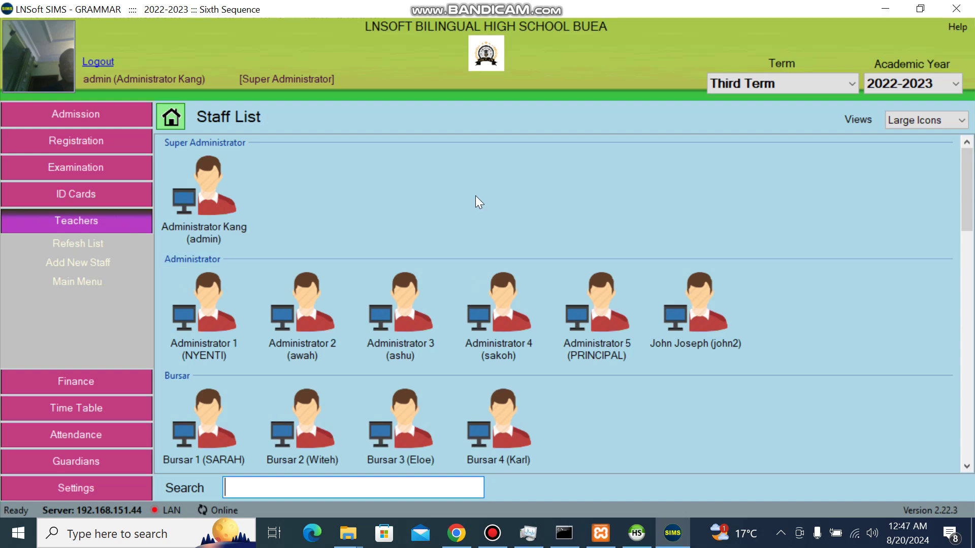
{"action": "left_click", "coordinate": [474, 191]}
{"action": "right_click", "coordinate": [475, 192]}
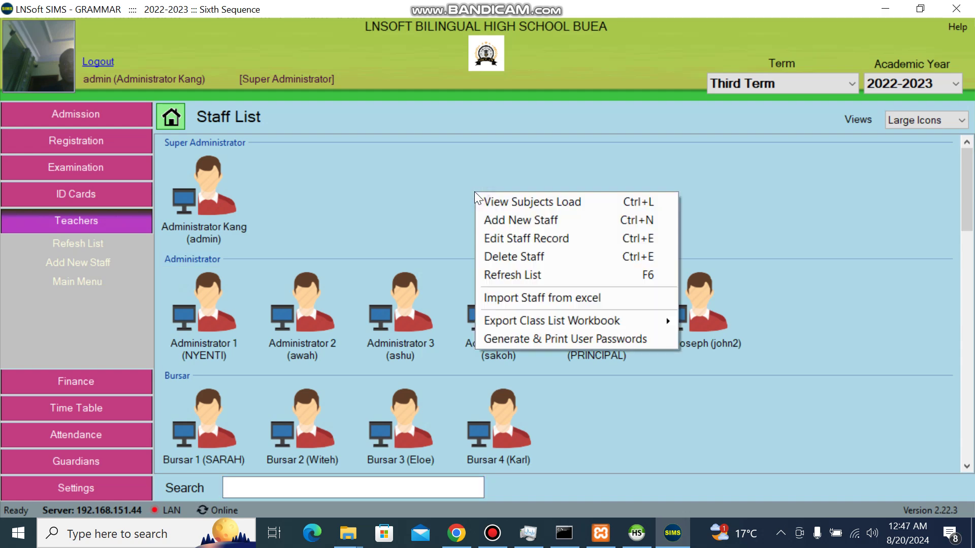
{"action": "left_click", "coordinate": [543, 299]}
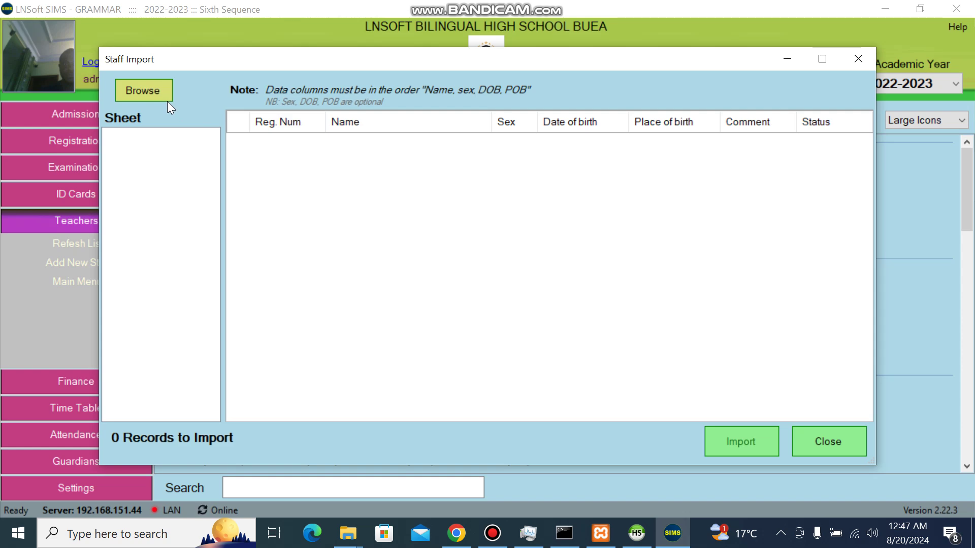
Step: Create a new Excel worksheet named 'staff' in the Backup (D:) SIMS app folder
{"action": "left_click", "coordinate": [348, 533]}
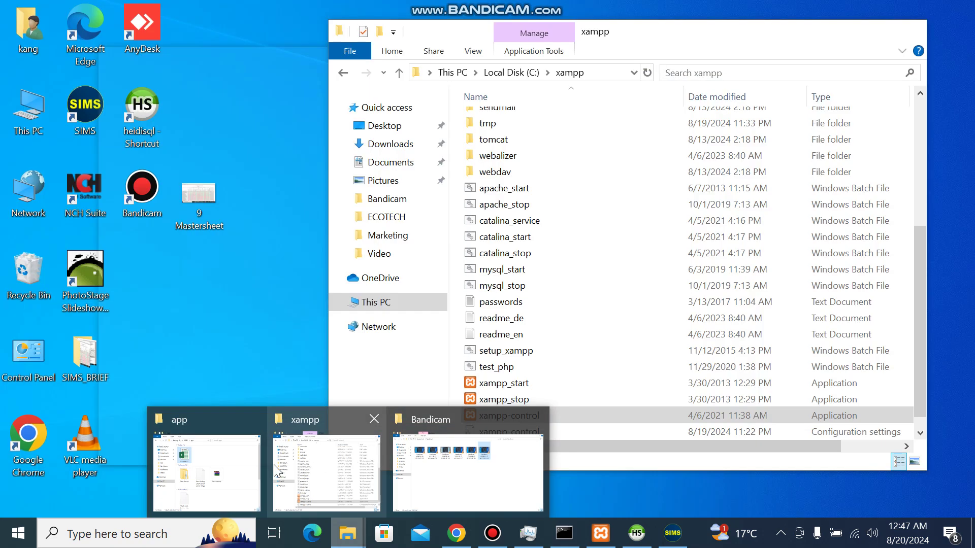
{"action": "left_click", "coordinate": [219, 475]}
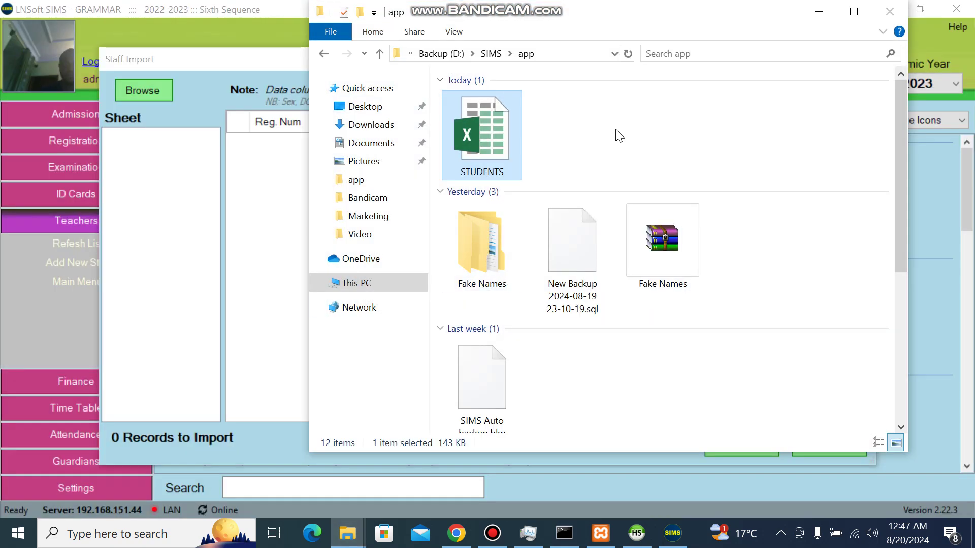
{"action": "right_click", "coordinate": [615, 133]}
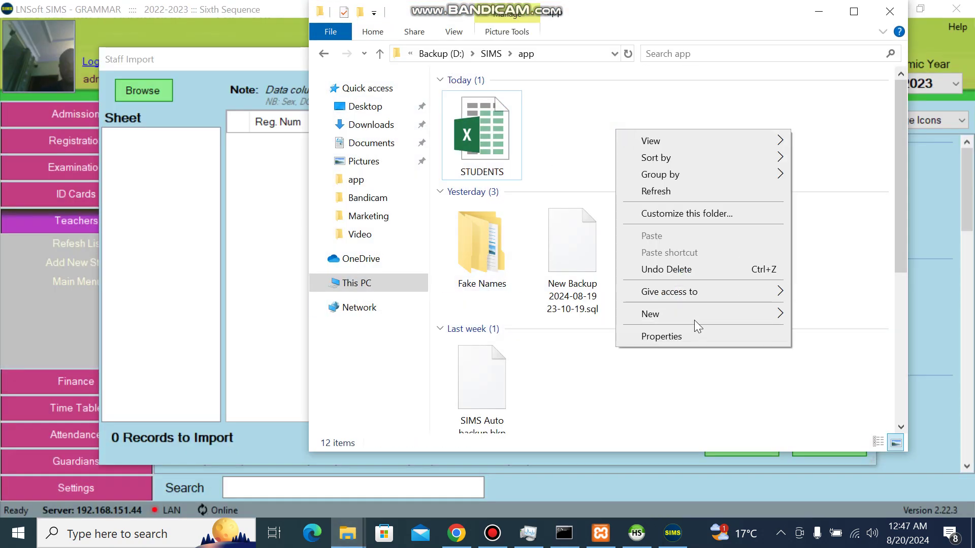
{"action": "mouse_move", "coordinate": [699, 316]}
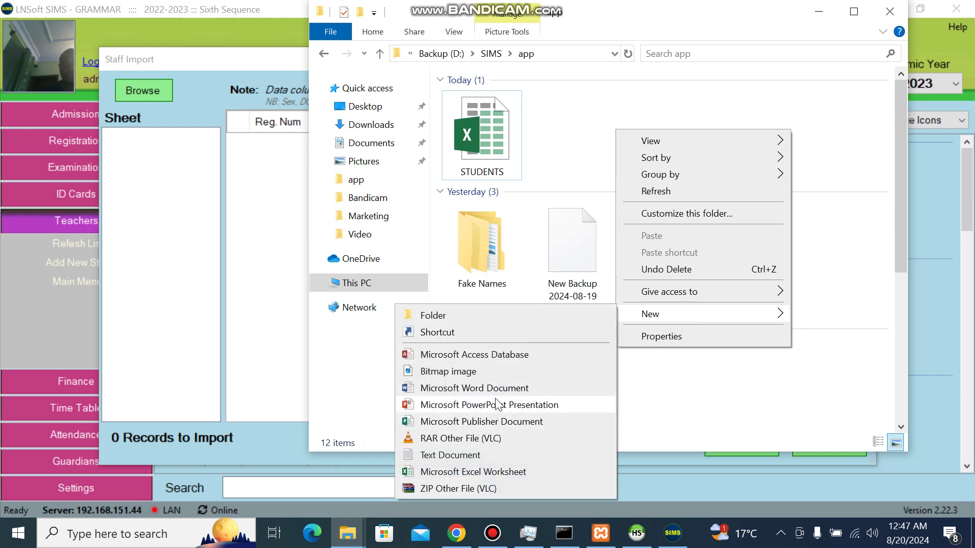
{"action": "left_click", "coordinate": [465, 475]}
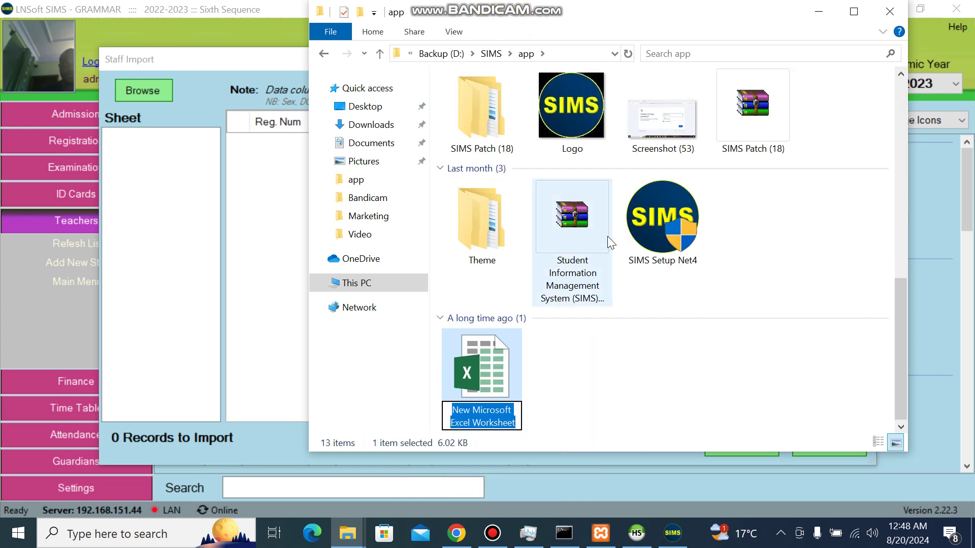
{"action": "type", "text": "staff"}
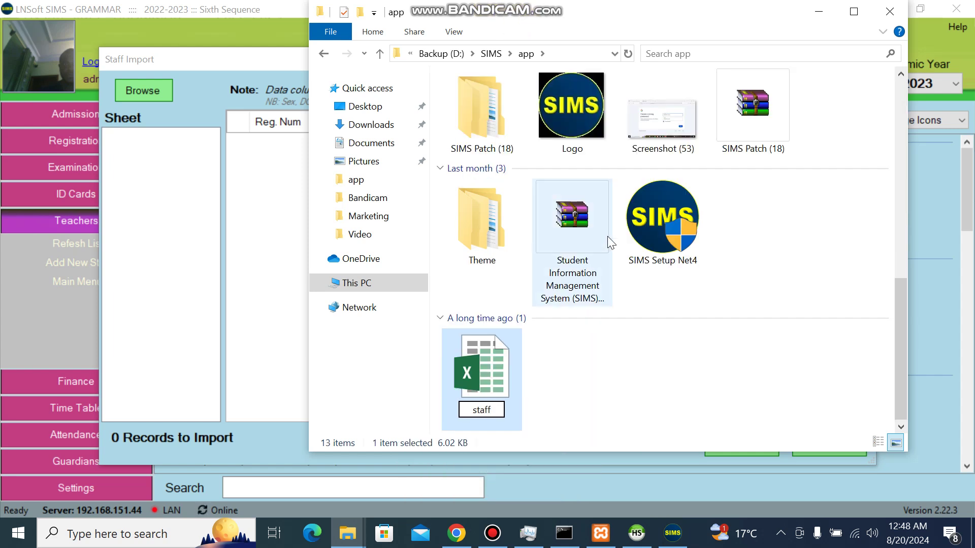
{"action": "key", "text": "Return"}
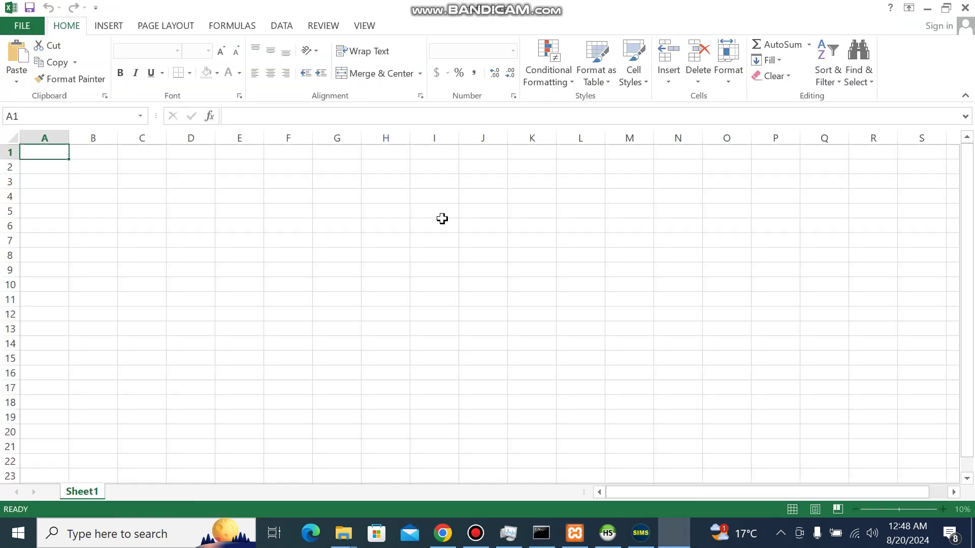
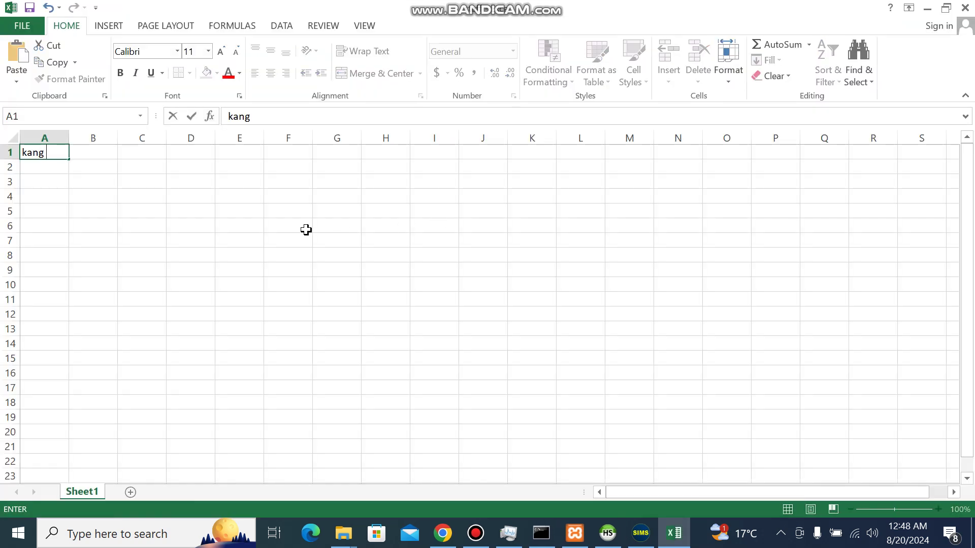
Step: Enter two staff names in cells A1 and A2, then close Excel
{"action": "key", "text": "Return"}
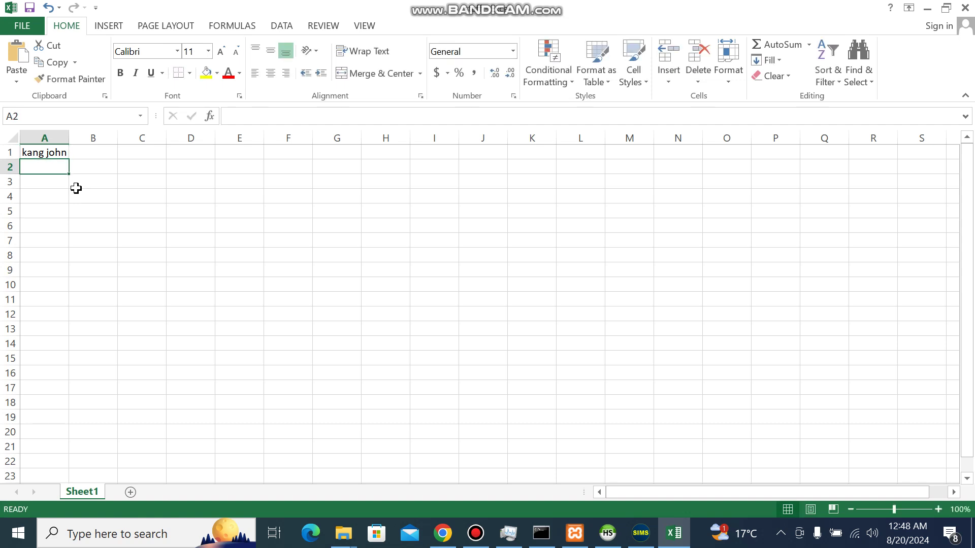
{"action": "type", "text": "manu "}
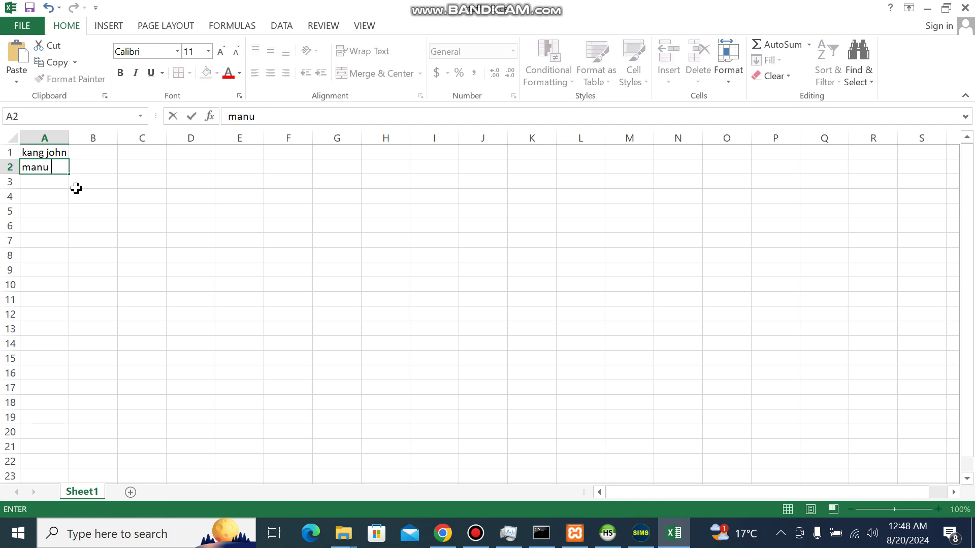
{"action": "type", "text": "di"}
{"action": "key", "text": "BackSpace"}
{"action": "key", "text": "BackSpace"}
{"action": "key", "text": "BackSpace"}
{"action": "key", "text": "BackSpace"}
{"action": "type", "text": "uel je"}
{"action": "left_click", "coordinate": [159, 242]}
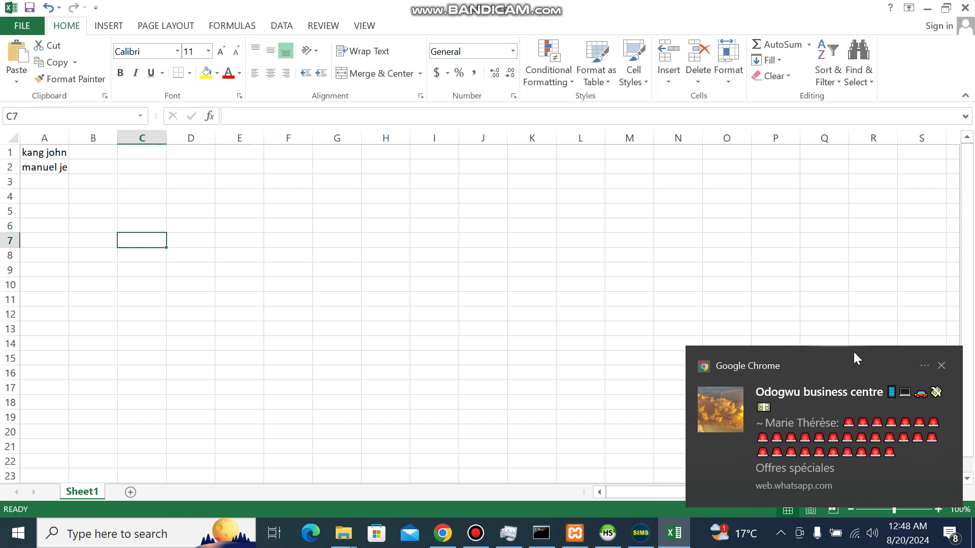
{"action": "left_click", "coordinate": [942, 365]}
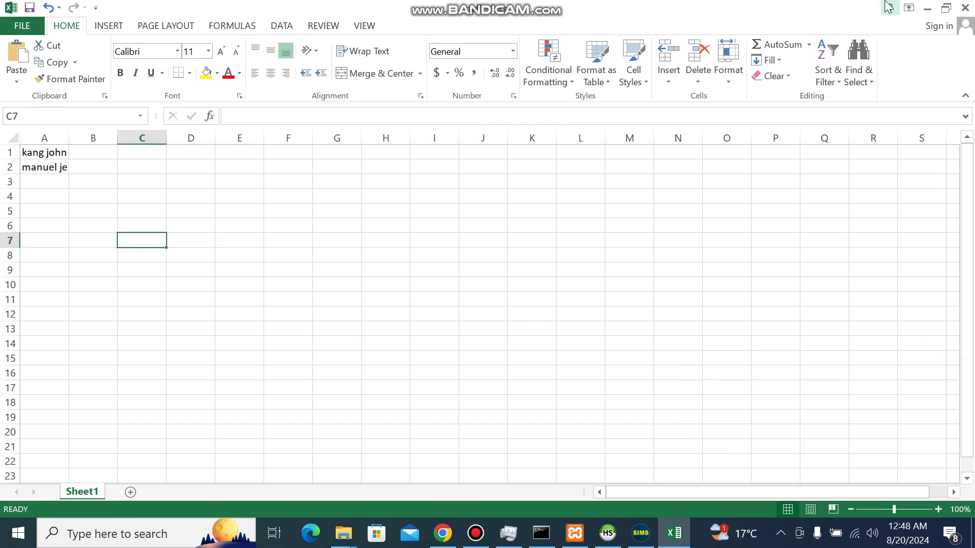
{"action": "left_click", "coordinate": [966, 8]}
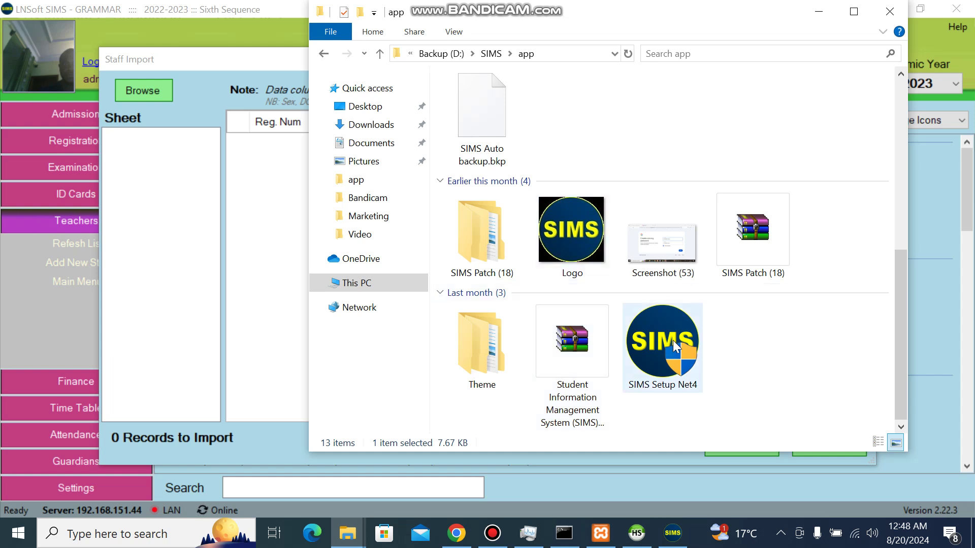
Step: Refresh the app folder, then go up to the SIMS folder on Backup (D:)
{"action": "right_click", "coordinate": [731, 138]}
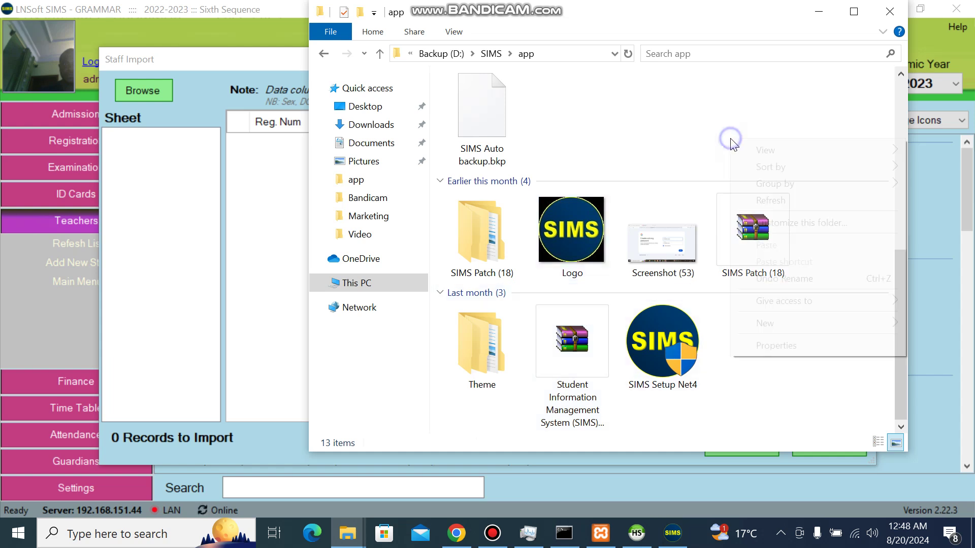
{"action": "left_click", "coordinate": [771, 200]}
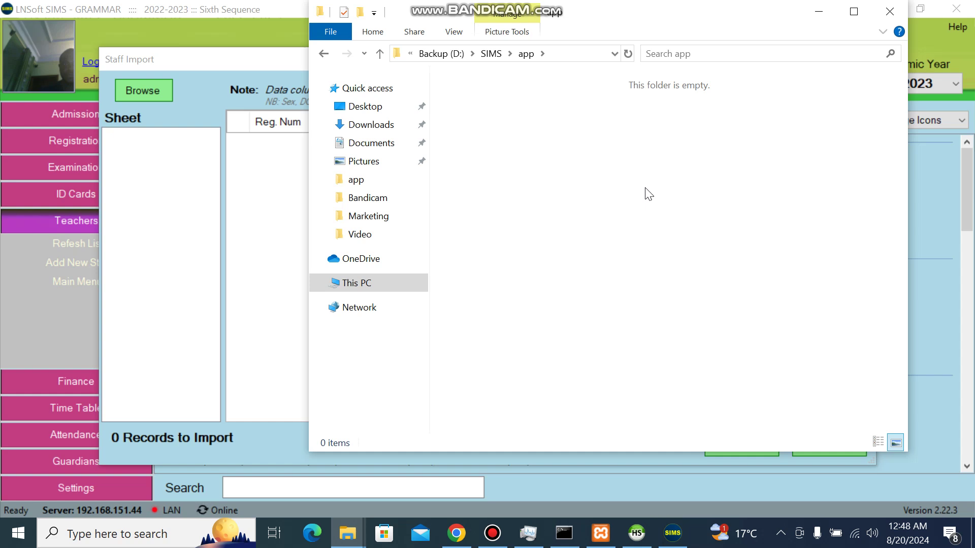
{"action": "left_click", "coordinate": [493, 59]}
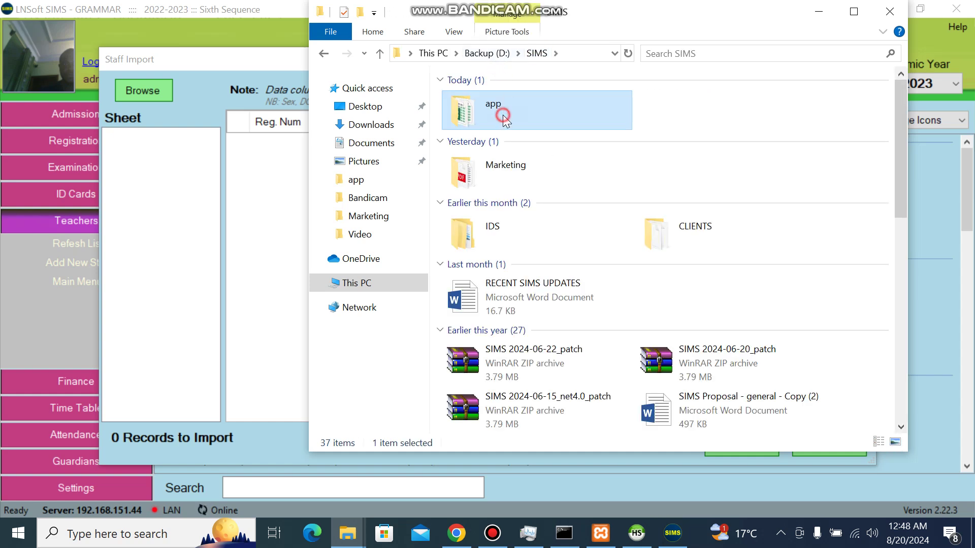